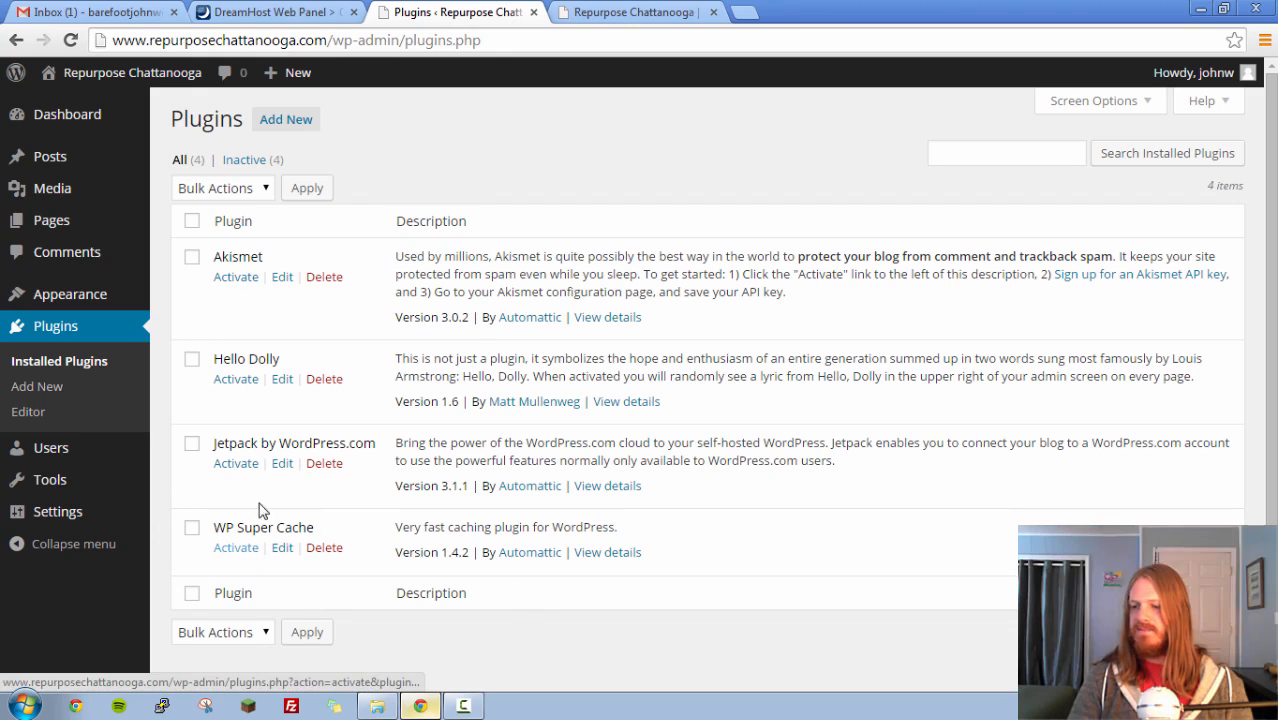
- Look over the plugin editor and the Users and Tools sections, and open the General settings
{"action": "left_click", "coordinate": [30, 418]}
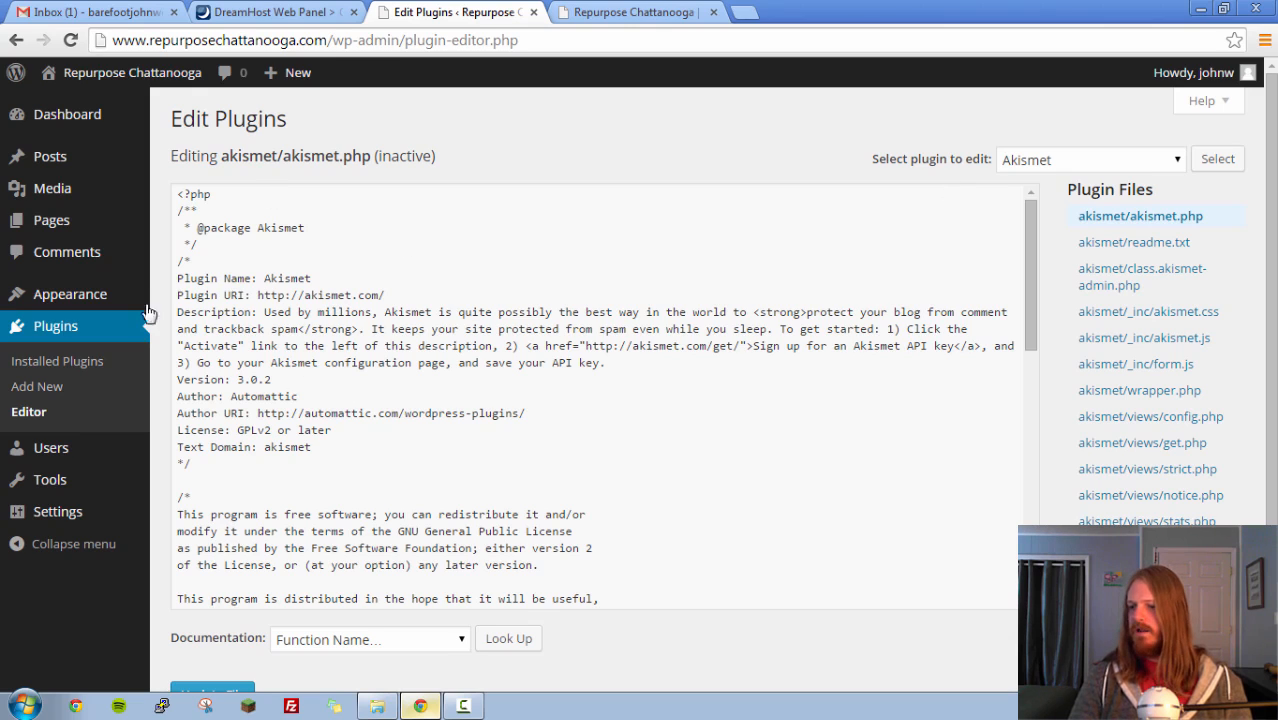
{"action": "left_click", "coordinate": [60, 450]}
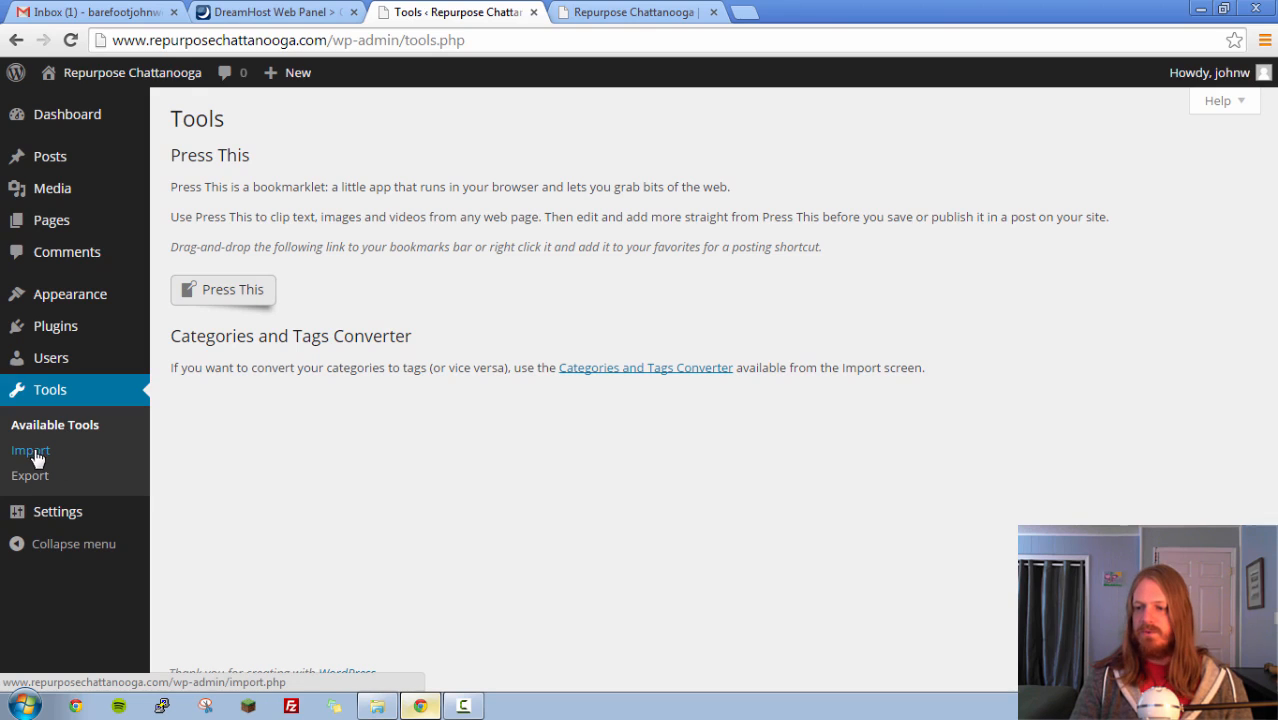
{"action": "left_click", "coordinate": [66, 516]}
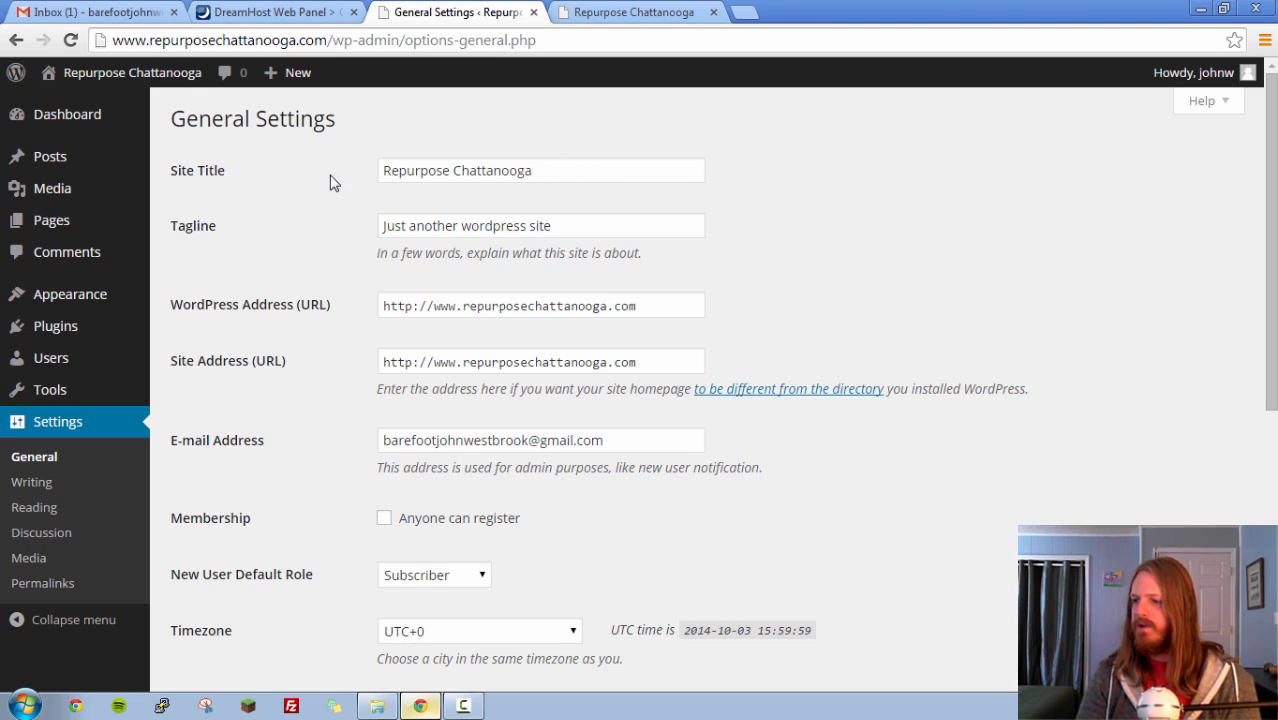
- Clear the default tagline in the General settings, keeping the site title Repurpose Chattanooga
{"action": "left_click", "coordinate": [567, 171]}
{"action": "key", "text": "ctrl+a"}
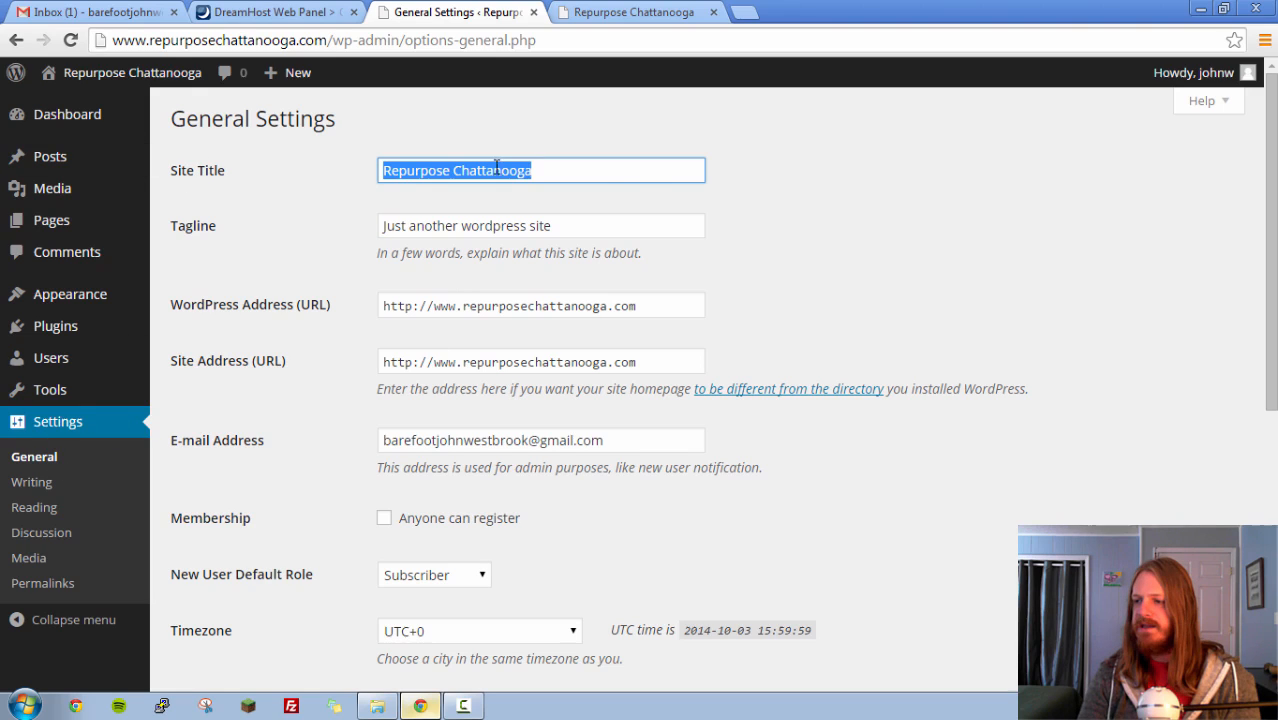
{"action": "left_click", "coordinate": [585, 173]}
{"action": "left_click", "coordinate": [796, 192]}
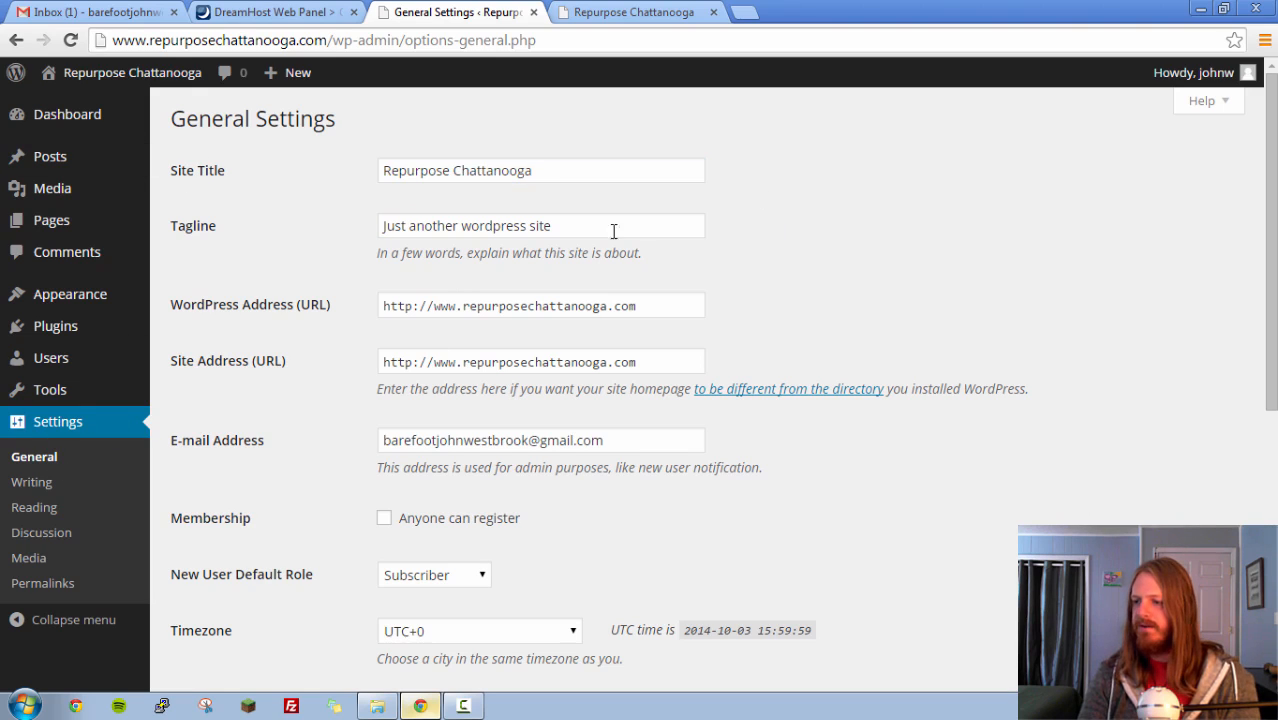
{"action": "left_click", "coordinate": [577, 226]}
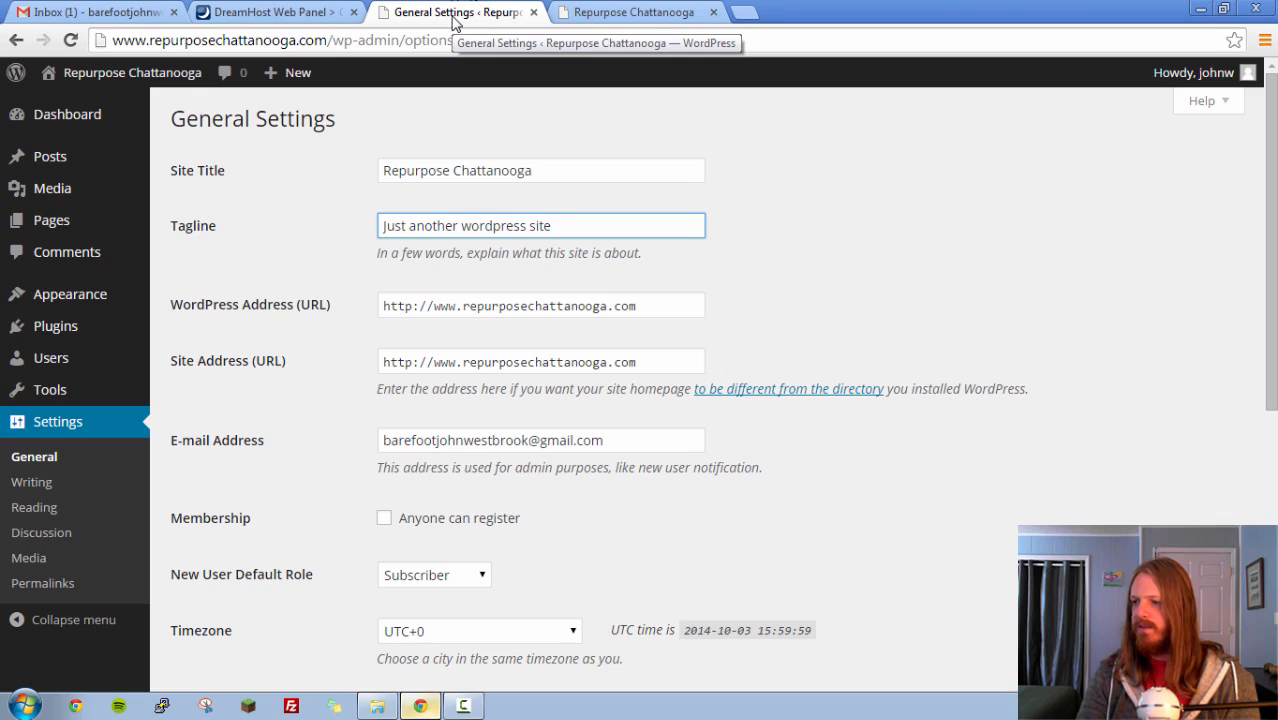
{"action": "left_click_drag", "start_coordinate": [576, 224], "coordinate": [367, 232]}
{"action": "key", "text": "BackSpace"}
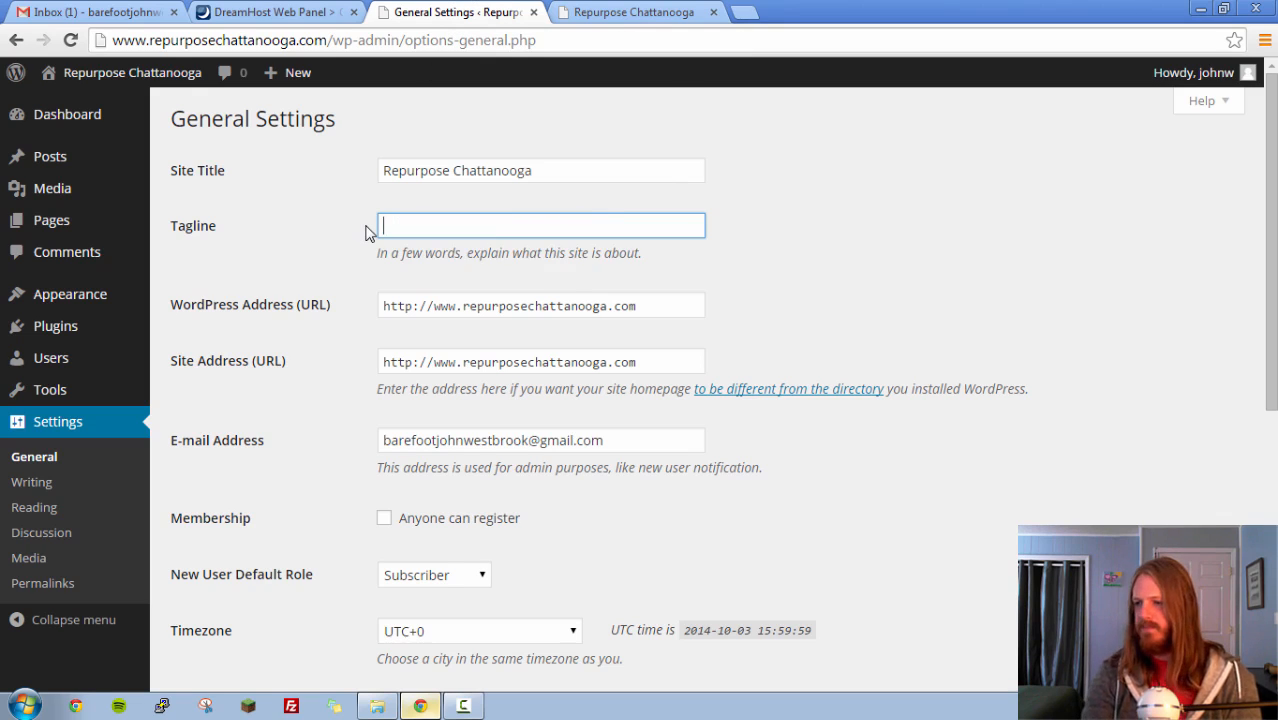
- Check how the site title and tagline are displayed on the live site, and return to the General settings
{"action": "left_click", "coordinate": [583, 170]}
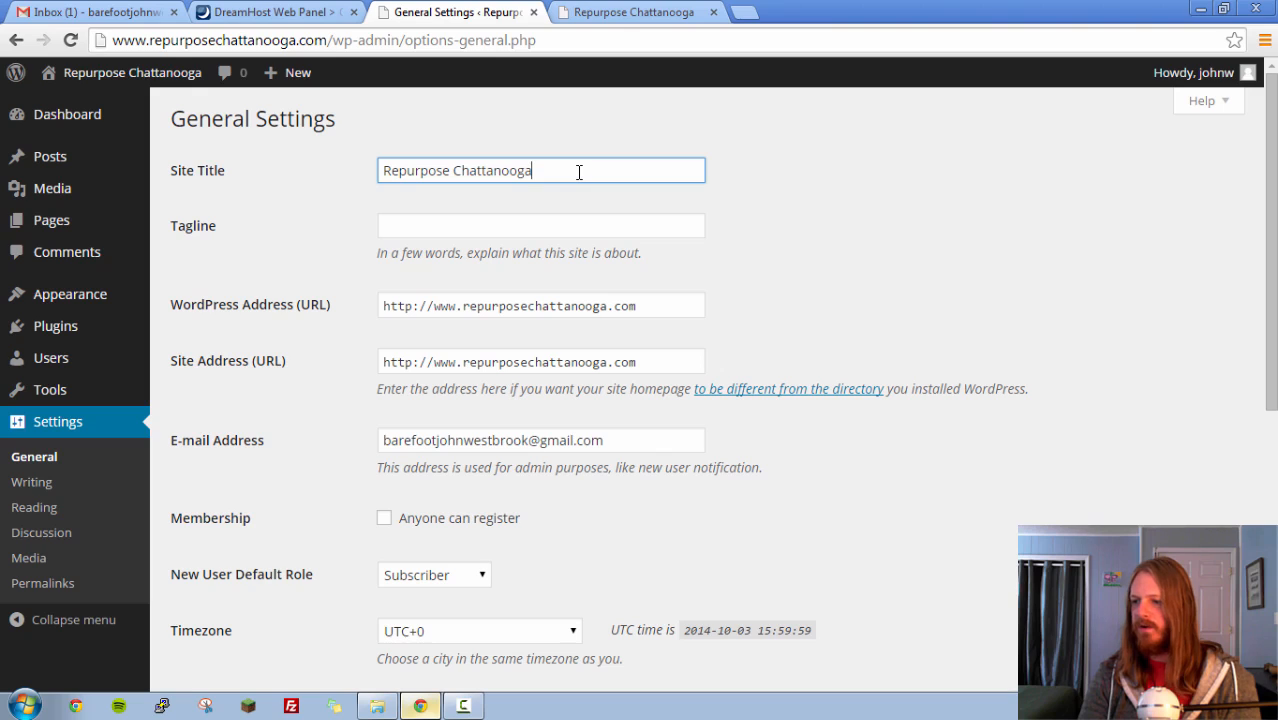
{"action": "left_click", "coordinate": [501, 226]}
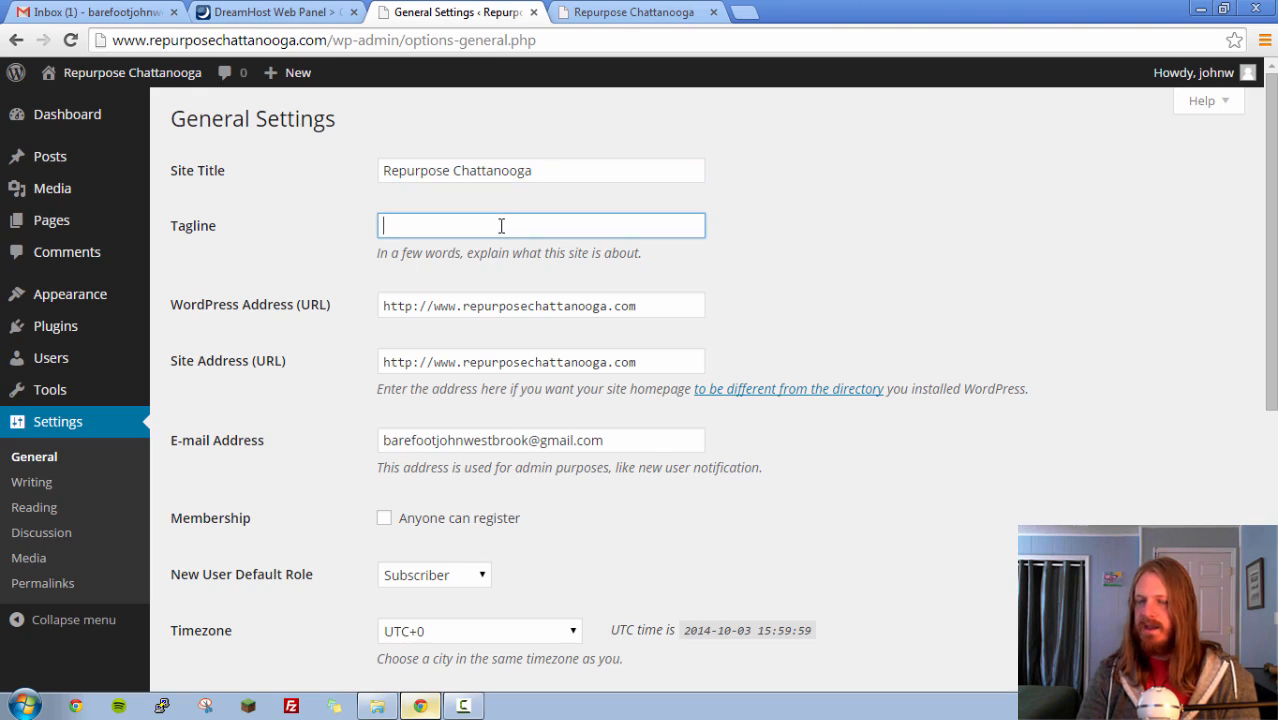
{"action": "left_click", "coordinate": [620, 12]}
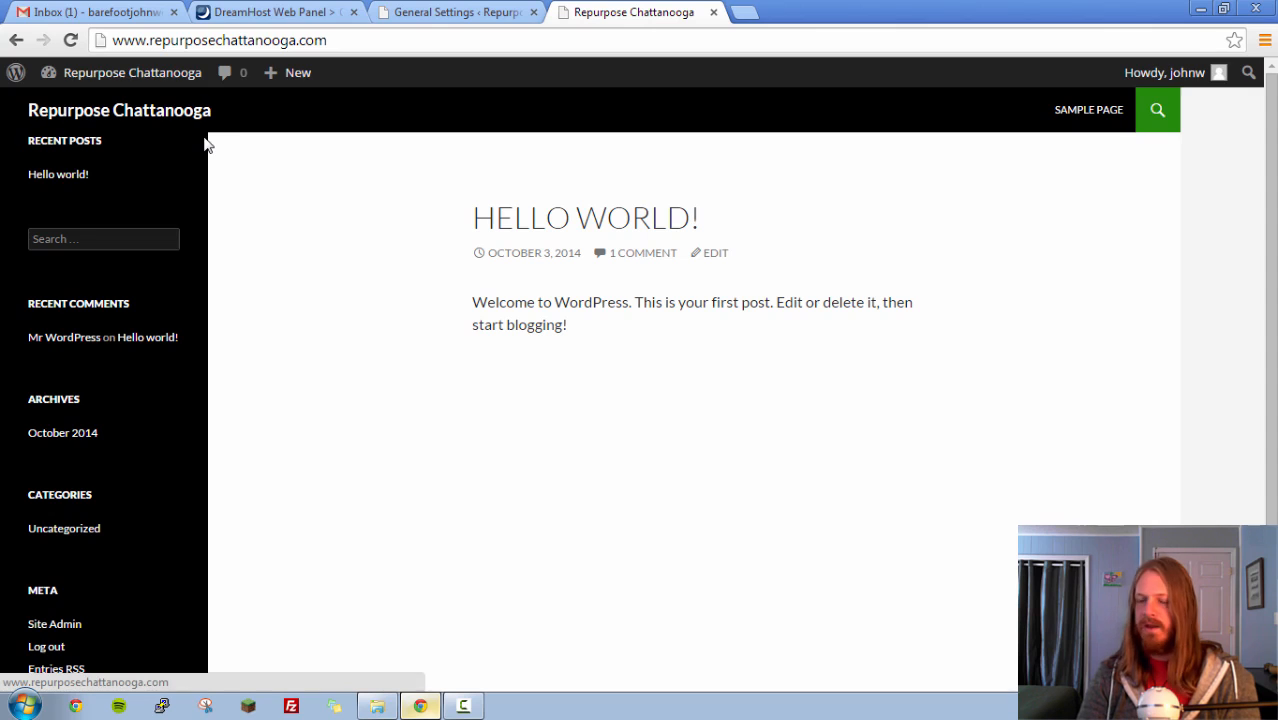
{"action": "left_click", "coordinate": [449, 15]}
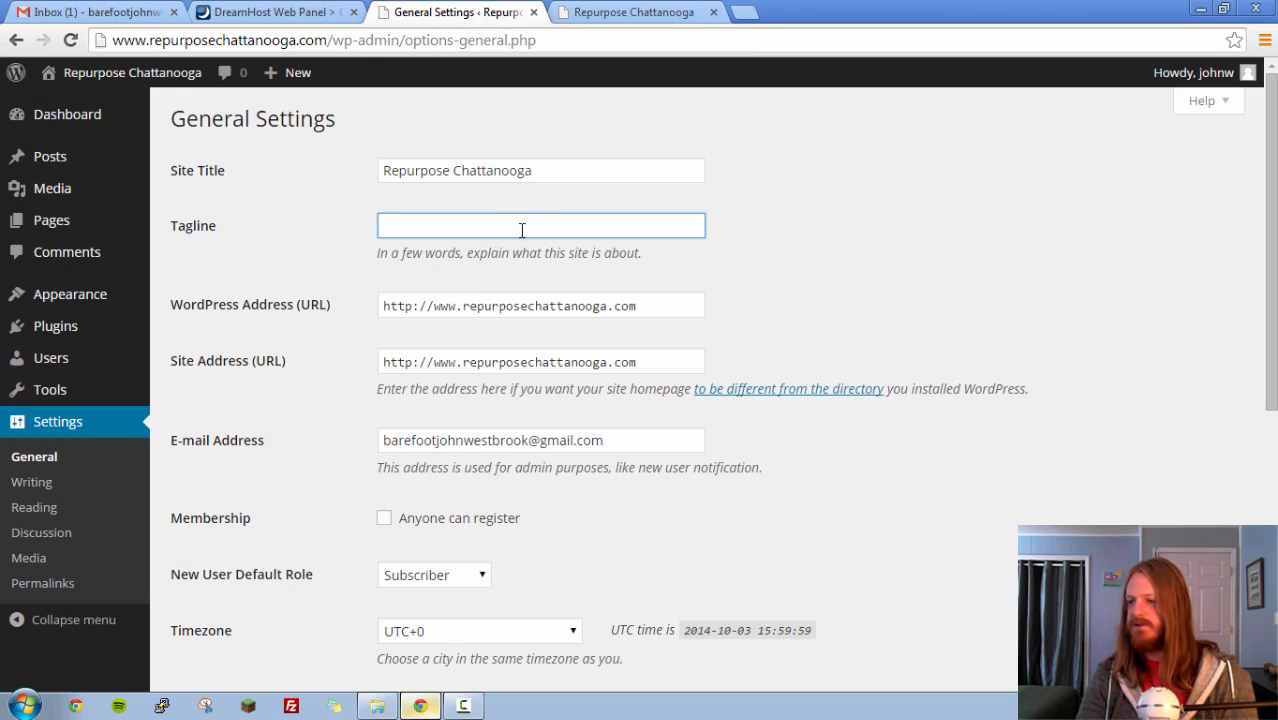
- Review the site addresses, admin e-mail, membership, timezone and date format, and save the General settings
{"action": "left_click", "coordinate": [672, 307]}
{"action": "left_click", "coordinate": [666, 358]}
{"action": "scroll", "coordinate": [845, 347], "scroll_direction": "down", "scroll_amount": 1}
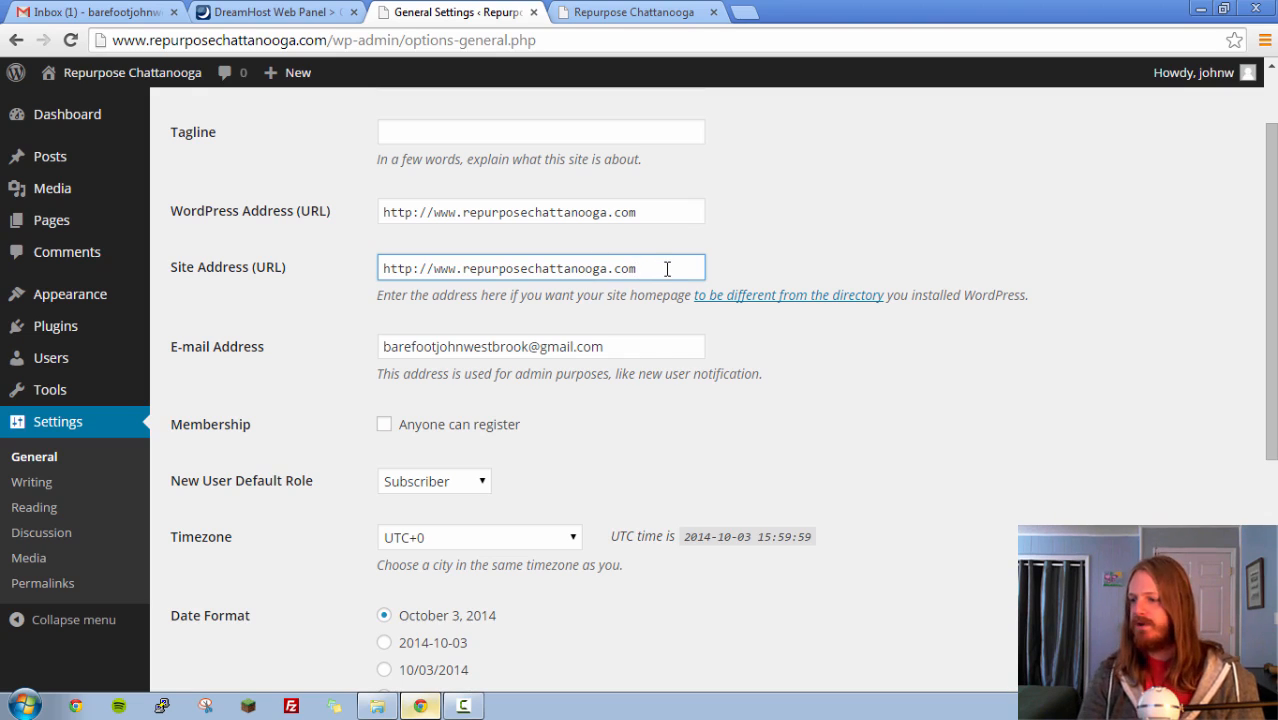
{"action": "scroll", "coordinate": [728, 368], "scroll_direction": "down", "scroll_amount": 1}
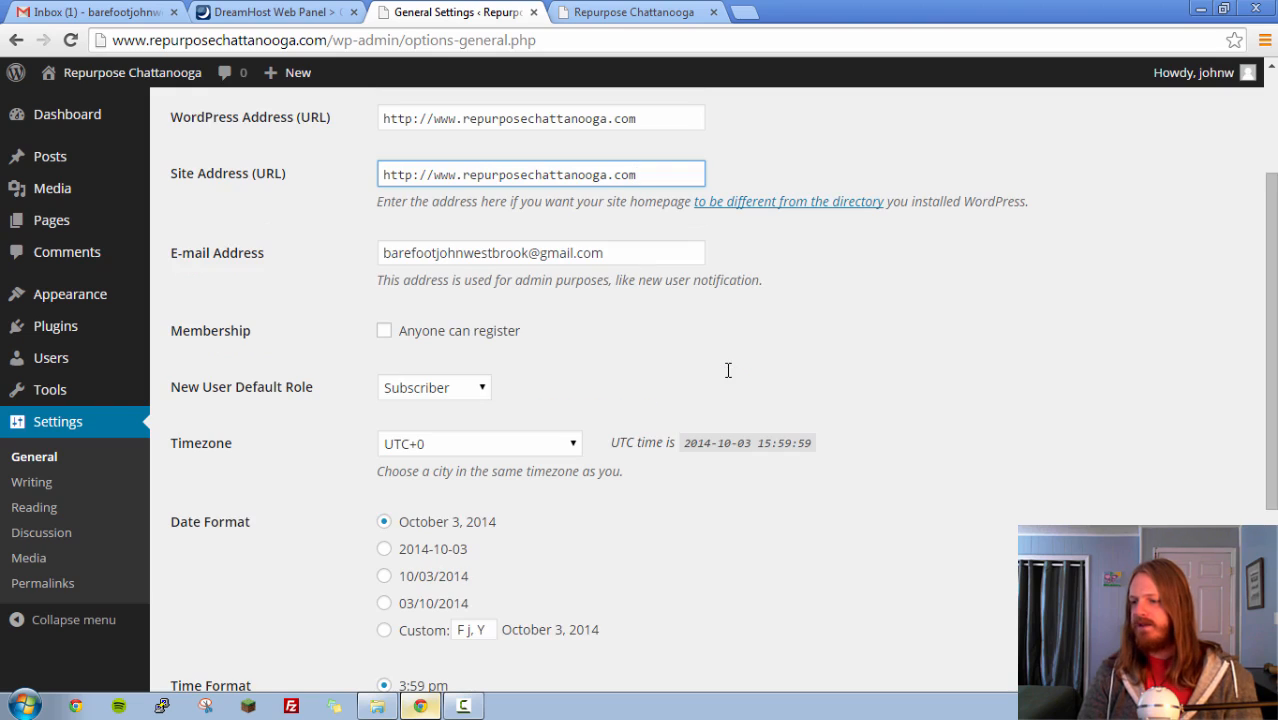
{"action": "left_click", "coordinate": [649, 257]}
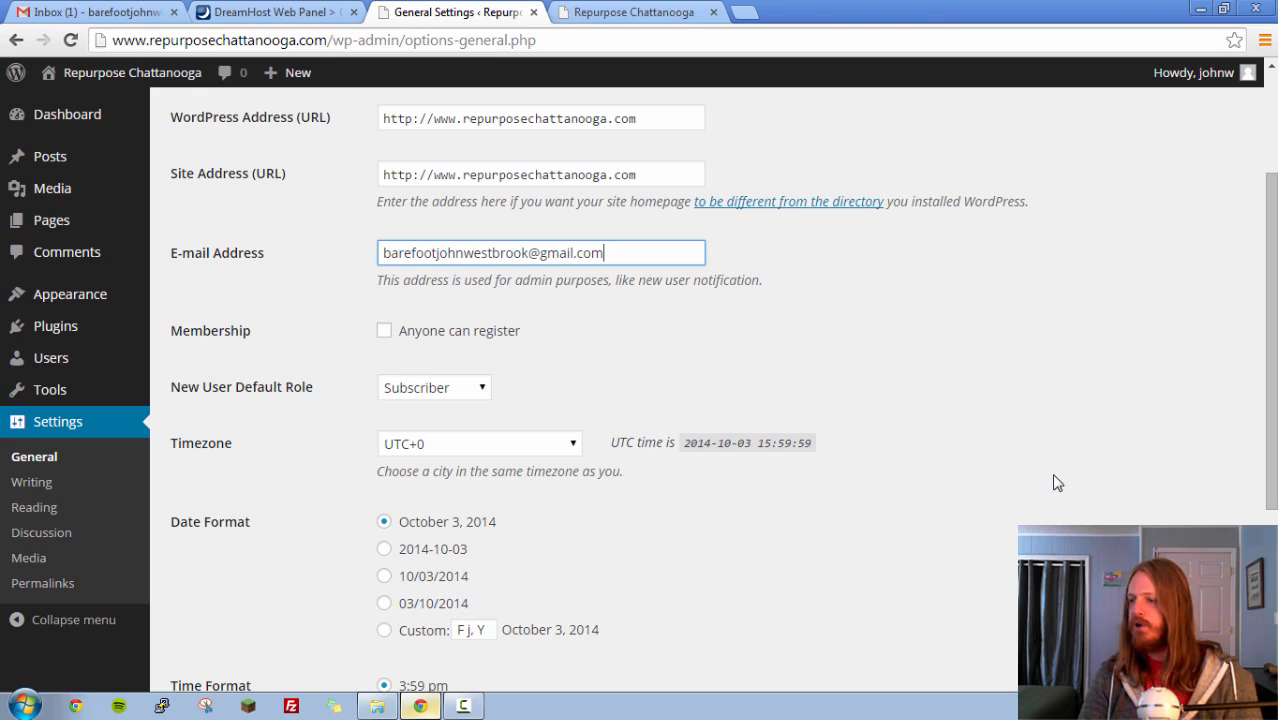
{"action": "scroll", "coordinate": [873, 422], "scroll_direction": "down", "scroll_amount": 1}
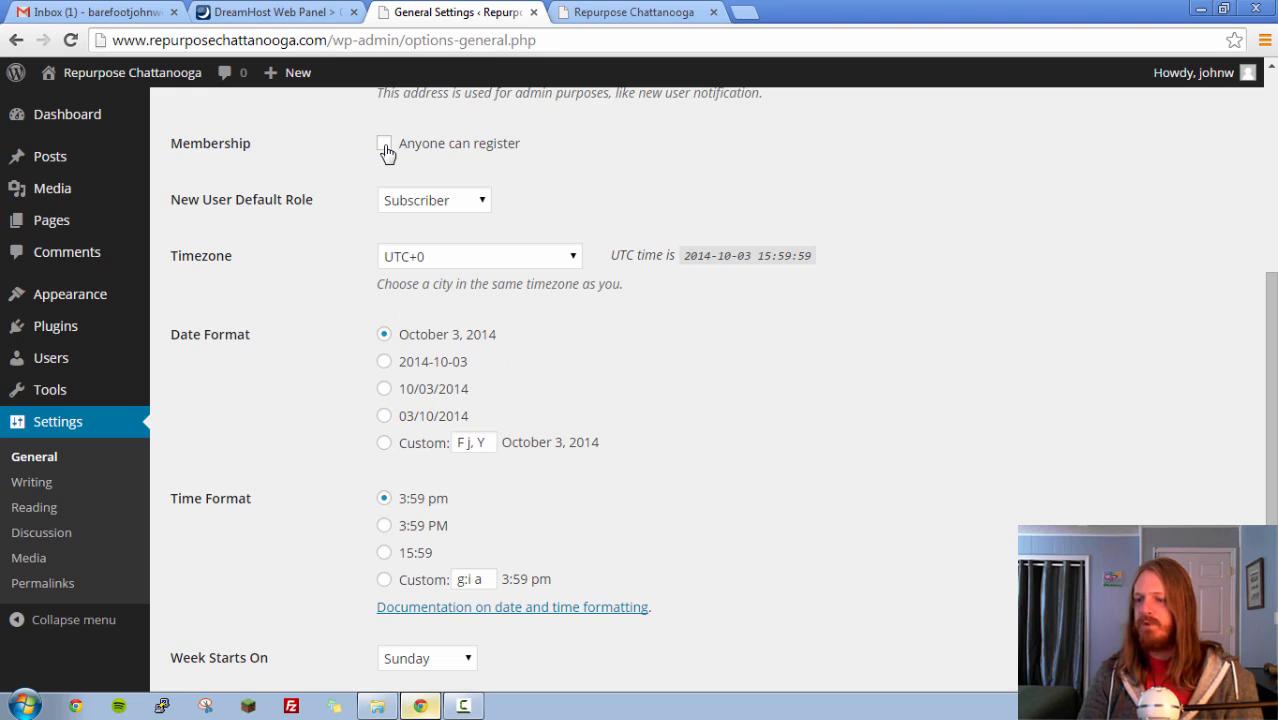
{"action": "scroll", "coordinate": [956, 399], "scroll_direction": "down", "scroll_amount": 2}
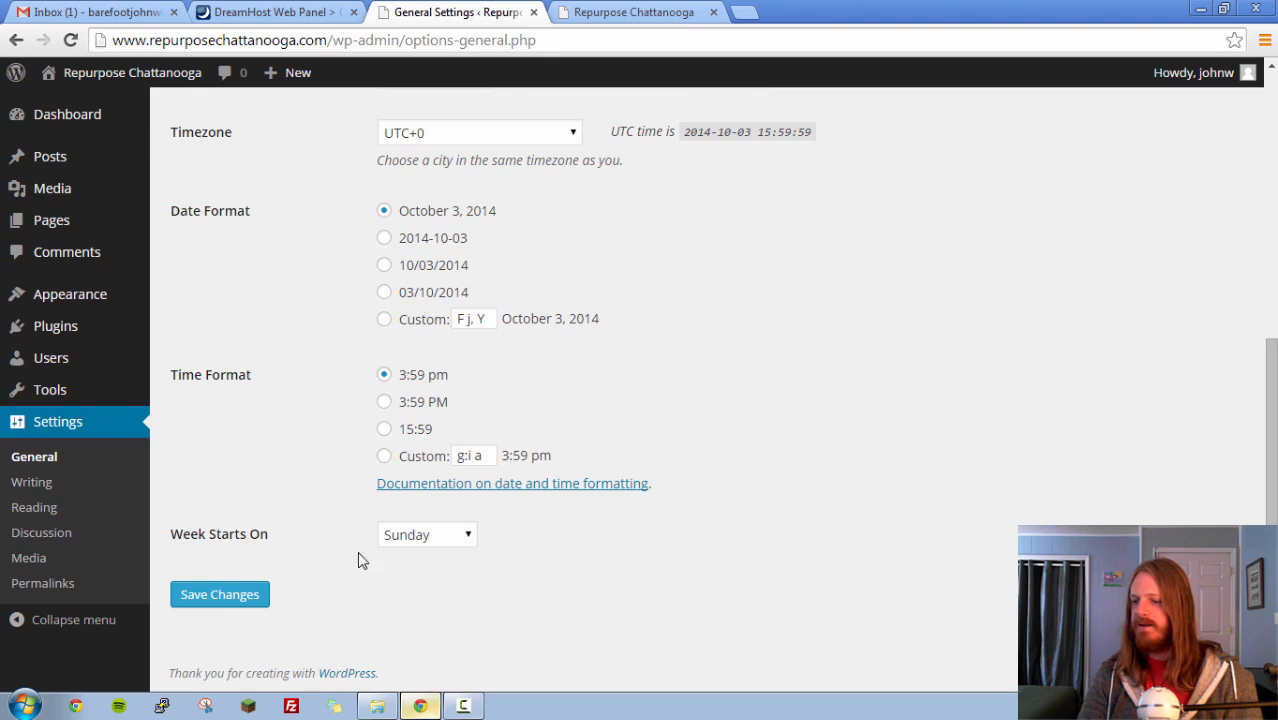
{"action": "scroll", "coordinate": [767, 413], "scroll_direction": "up", "scroll_amount": 6}
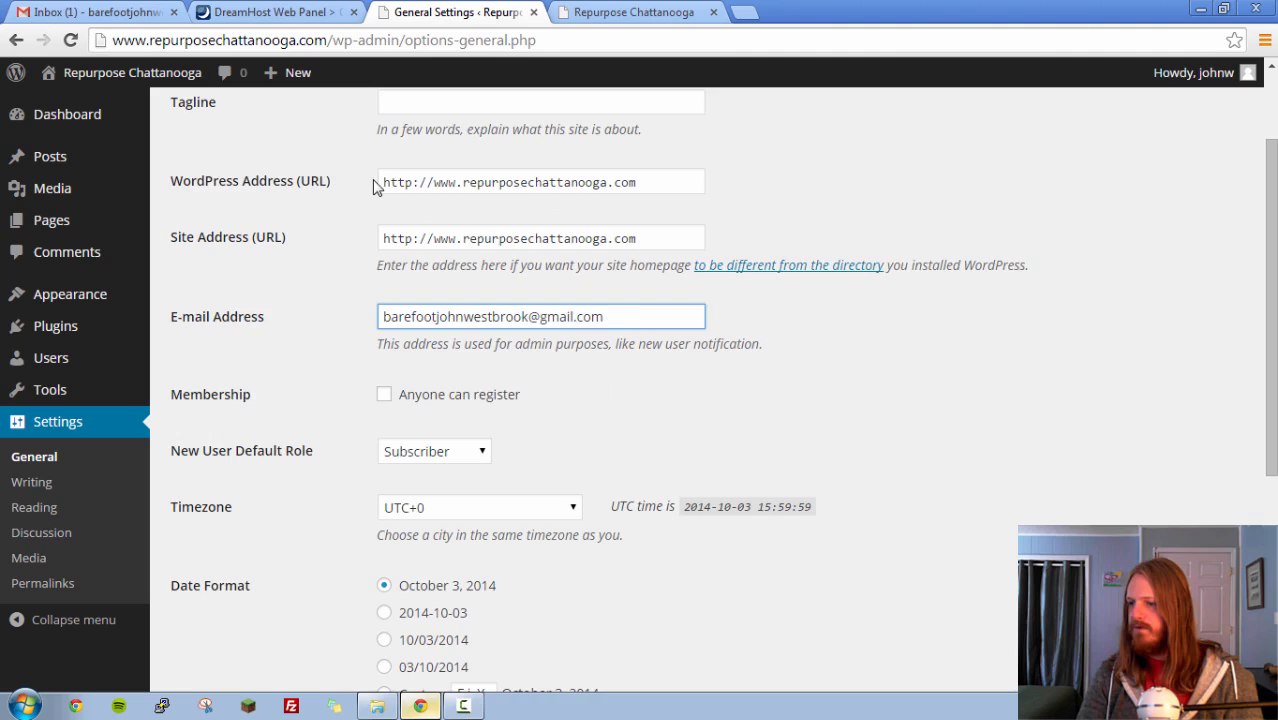
{"action": "scroll", "coordinate": [510, 330], "scroll_direction": "down", "scroll_amount": 6}
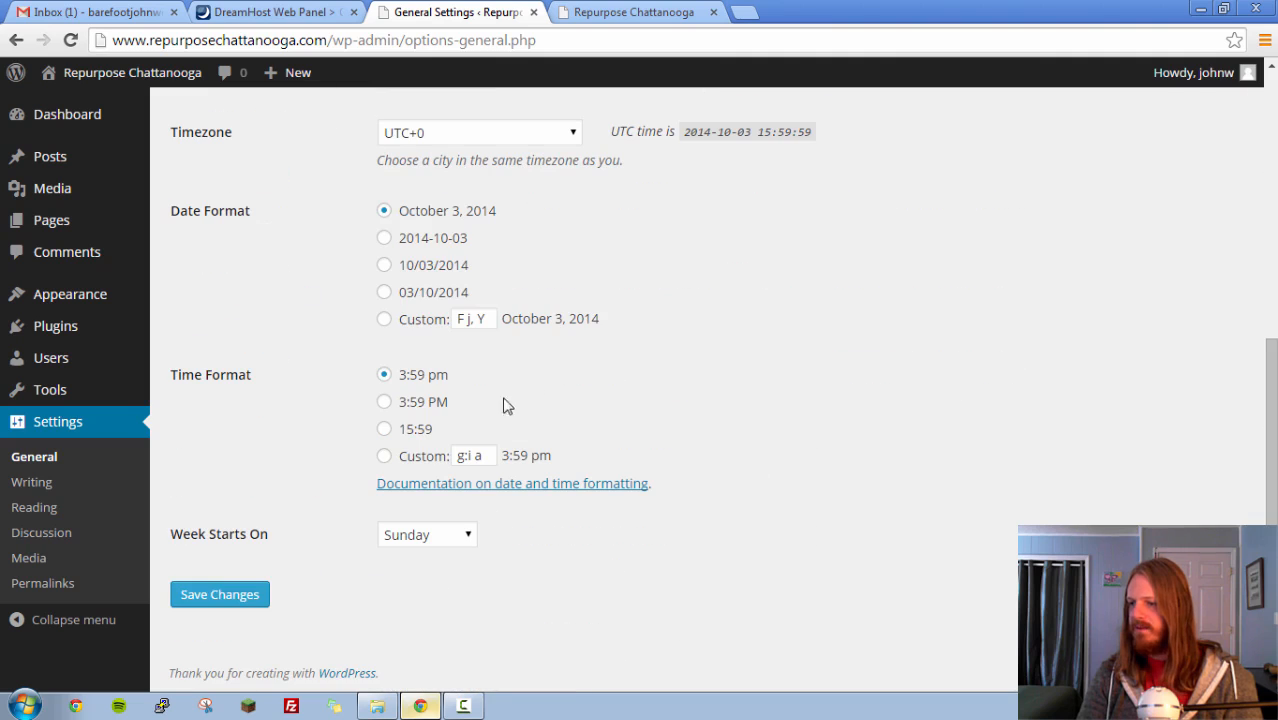
{"action": "left_click", "coordinate": [218, 598]}
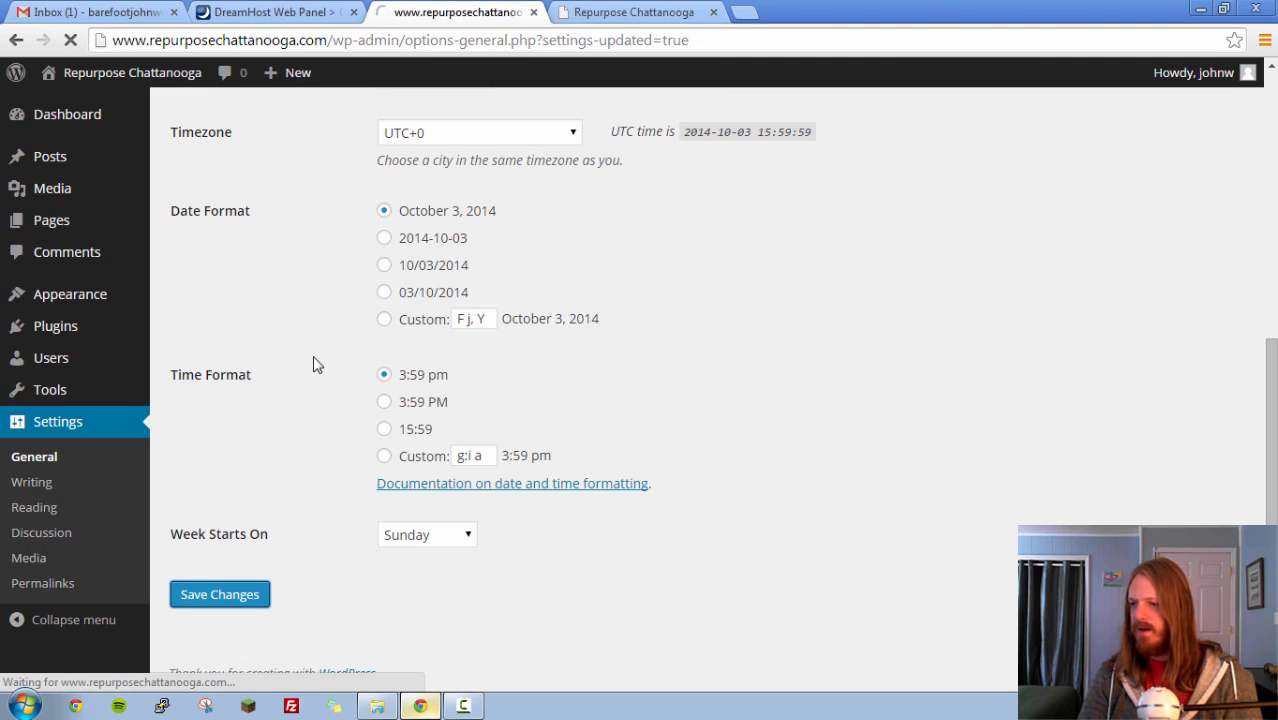
- Examine the Writing settings, including formatting, default post category and format, post via e-mail and update services
{"action": "left_click", "coordinate": [46, 514]}
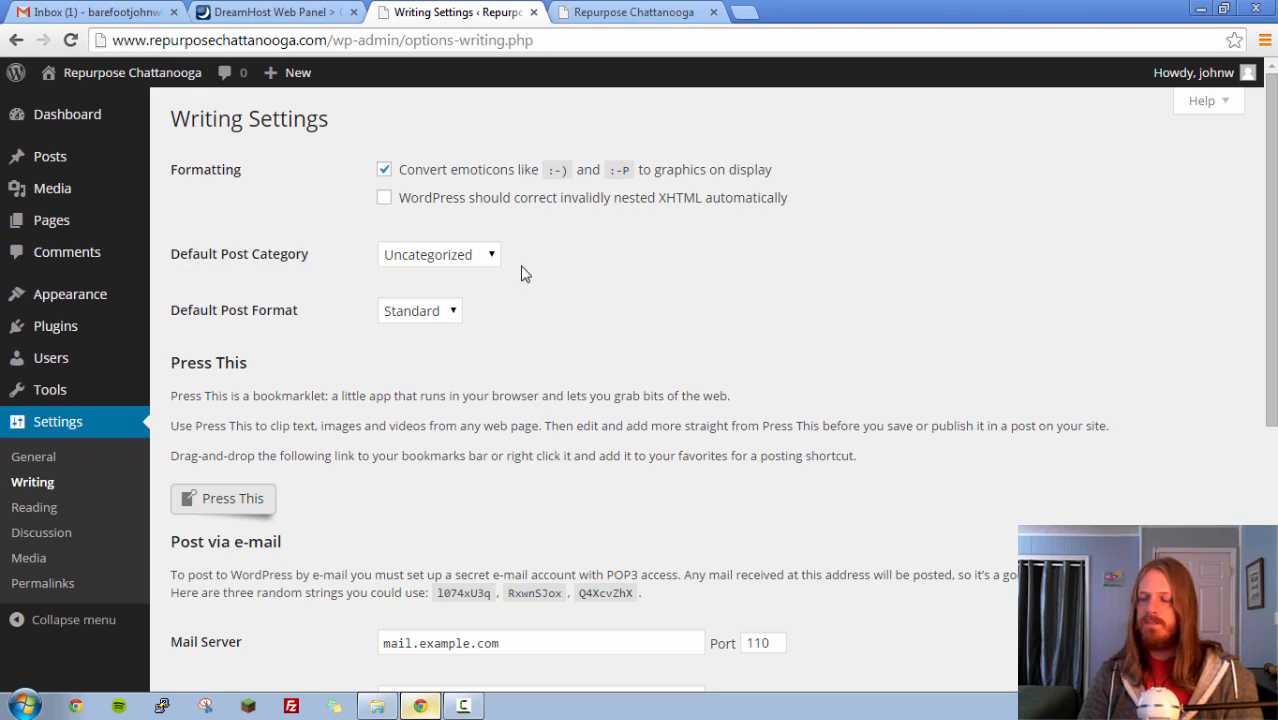
{"action": "scroll", "coordinate": [676, 293], "scroll_direction": "down", "scroll_amount": 5}
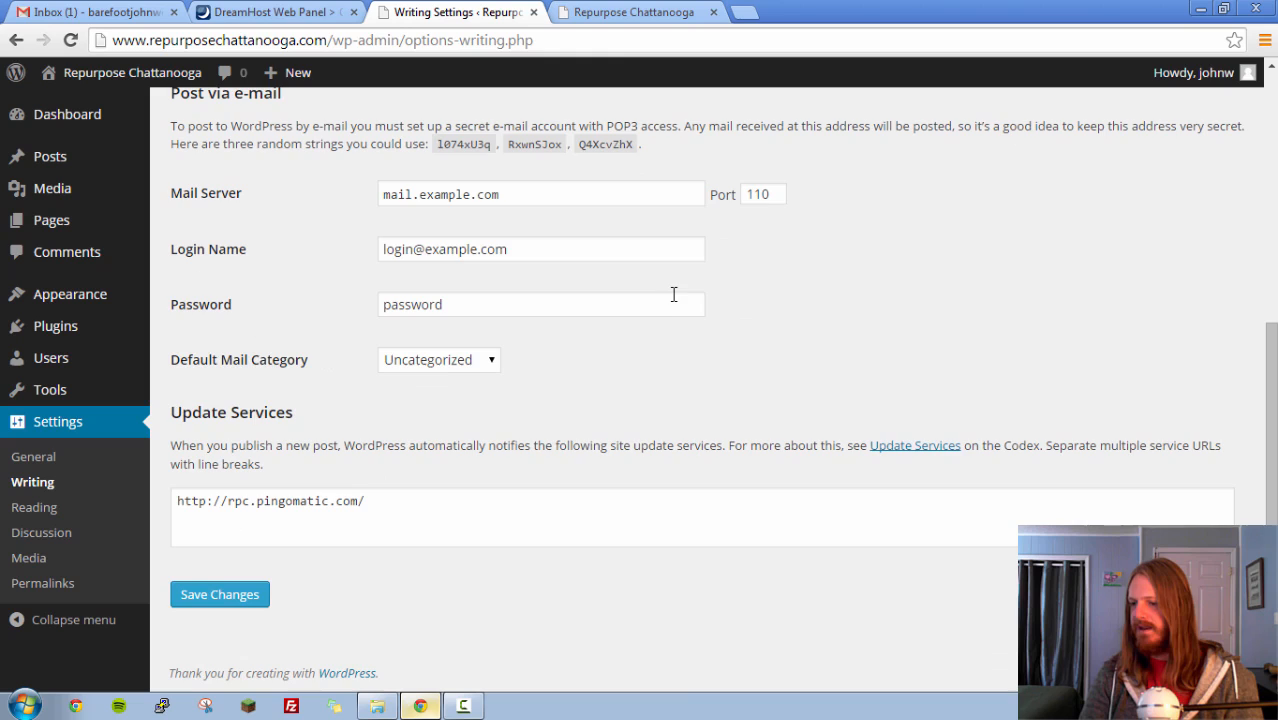
{"action": "scroll", "coordinate": [674, 294], "scroll_direction": "up", "scroll_amount": 3}
{"action": "scroll", "coordinate": [673, 297], "scroll_direction": "down", "scroll_amount": 3}
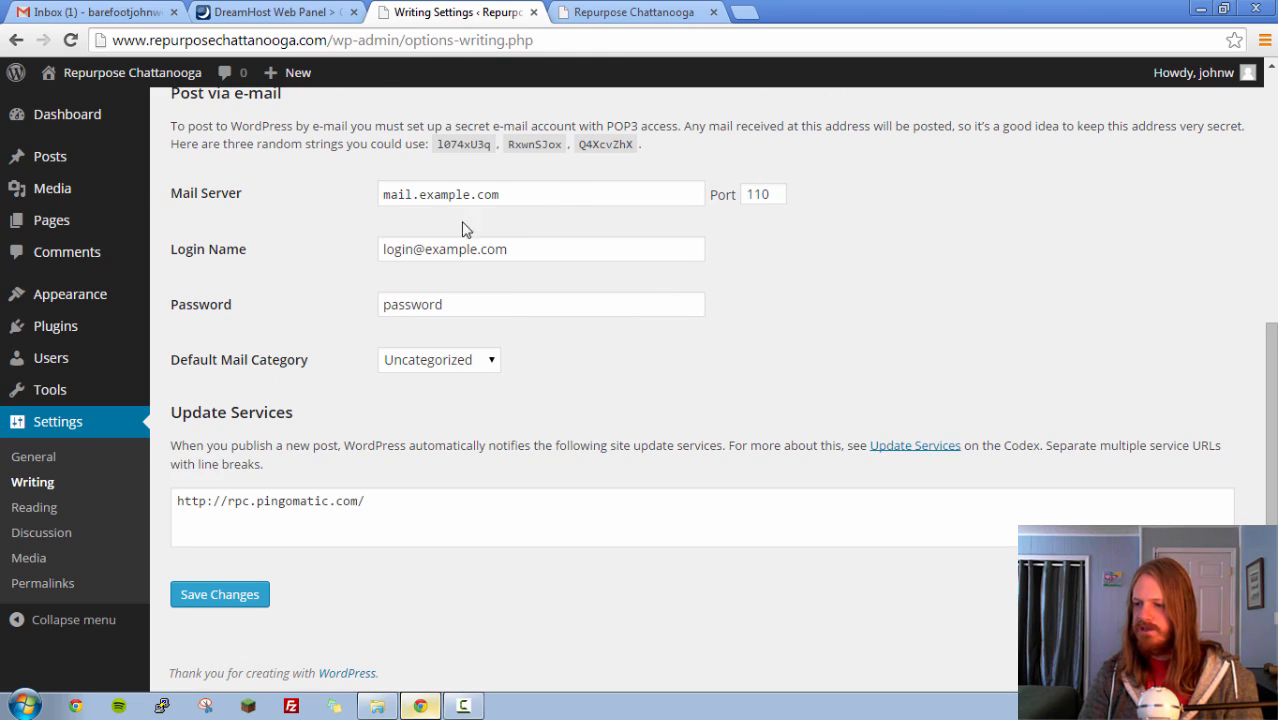
{"action": "scroll", "coordinate": [566, 210], "scroll_direction": "up", "scroll_amount": 5}
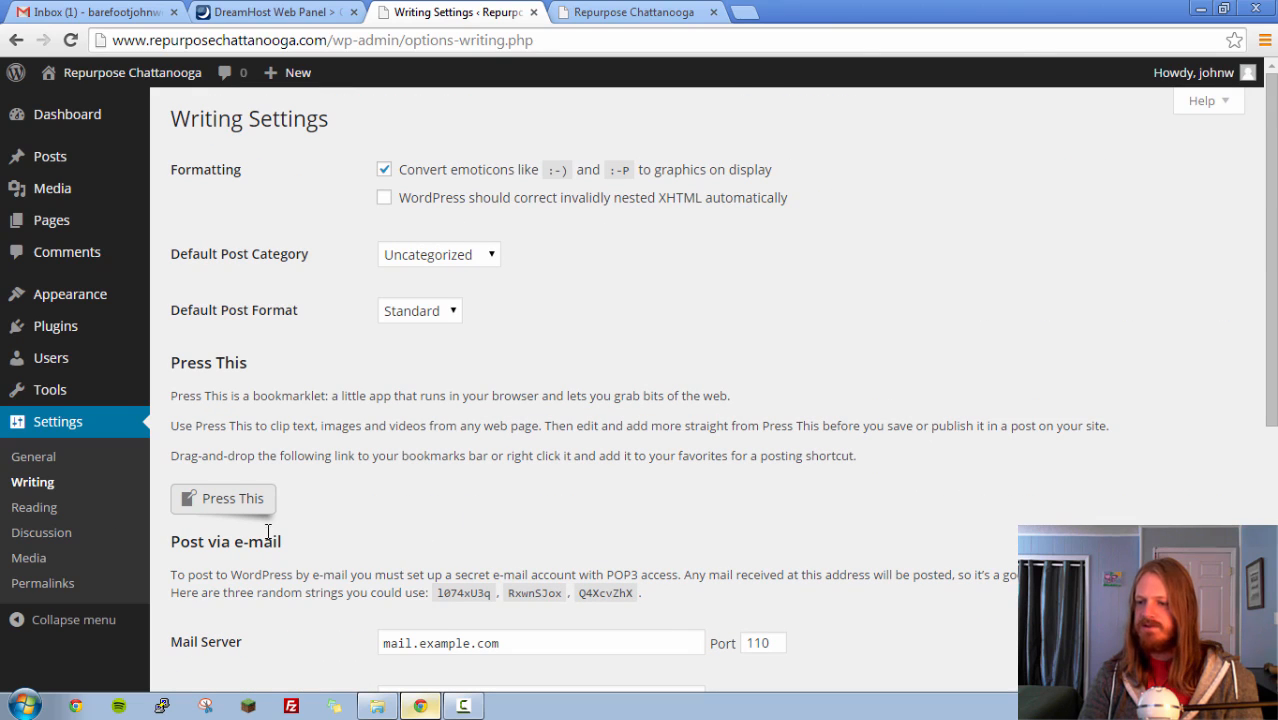
- Open the Reading settings and compare the front page display option with the live site's home page
{"action": "left_click", "coordinate": [36, 514]}
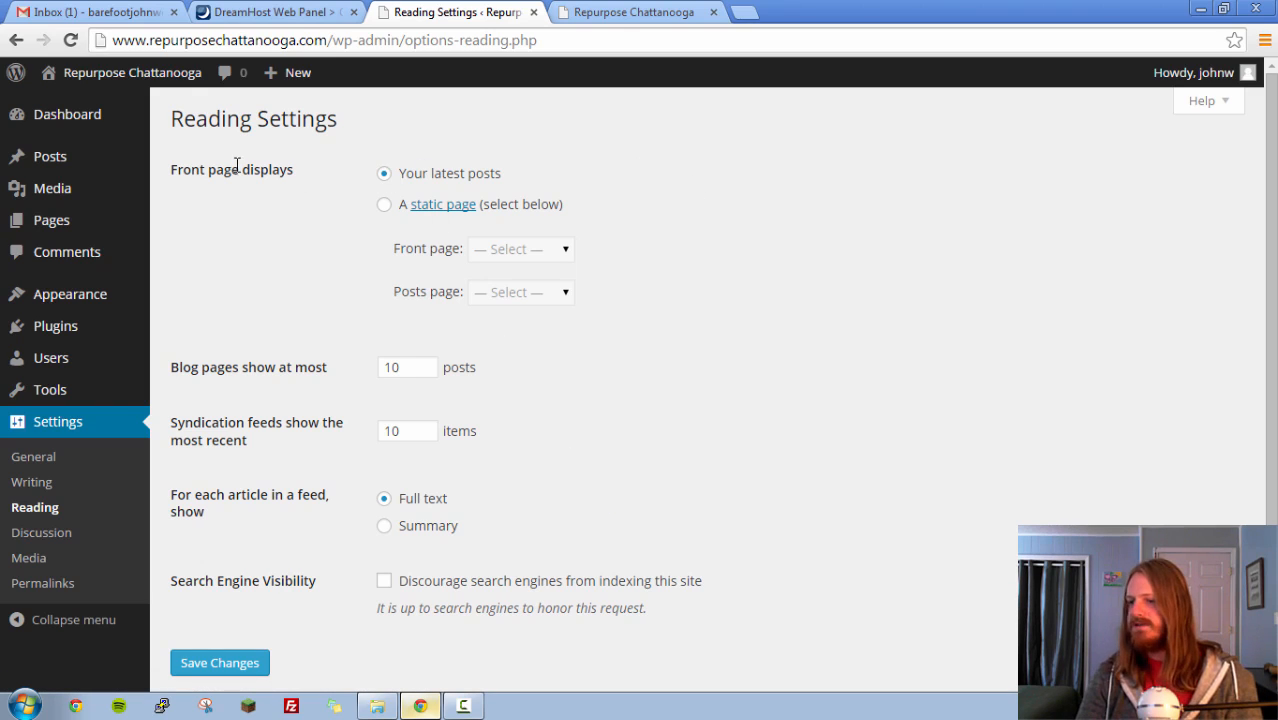
{"action": "left_click", "coordinate": [617, 12]}
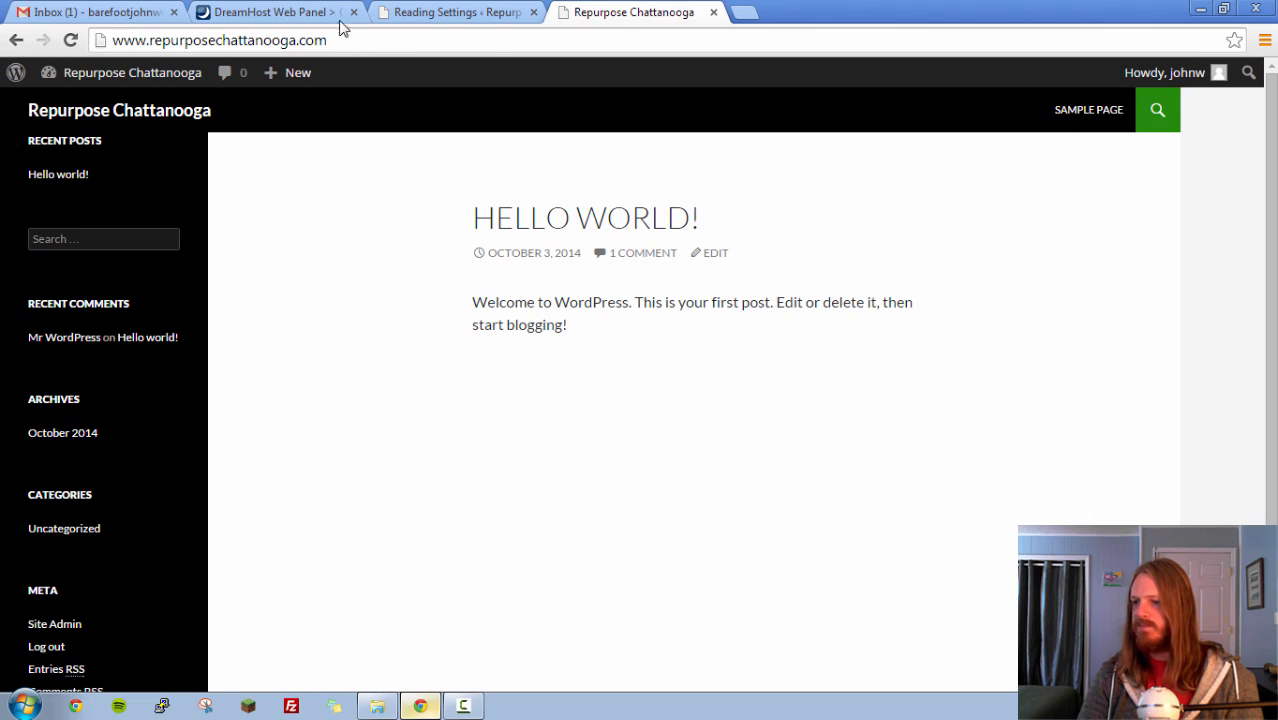
{"action": "left_click", "coordinate": [456, 12]}
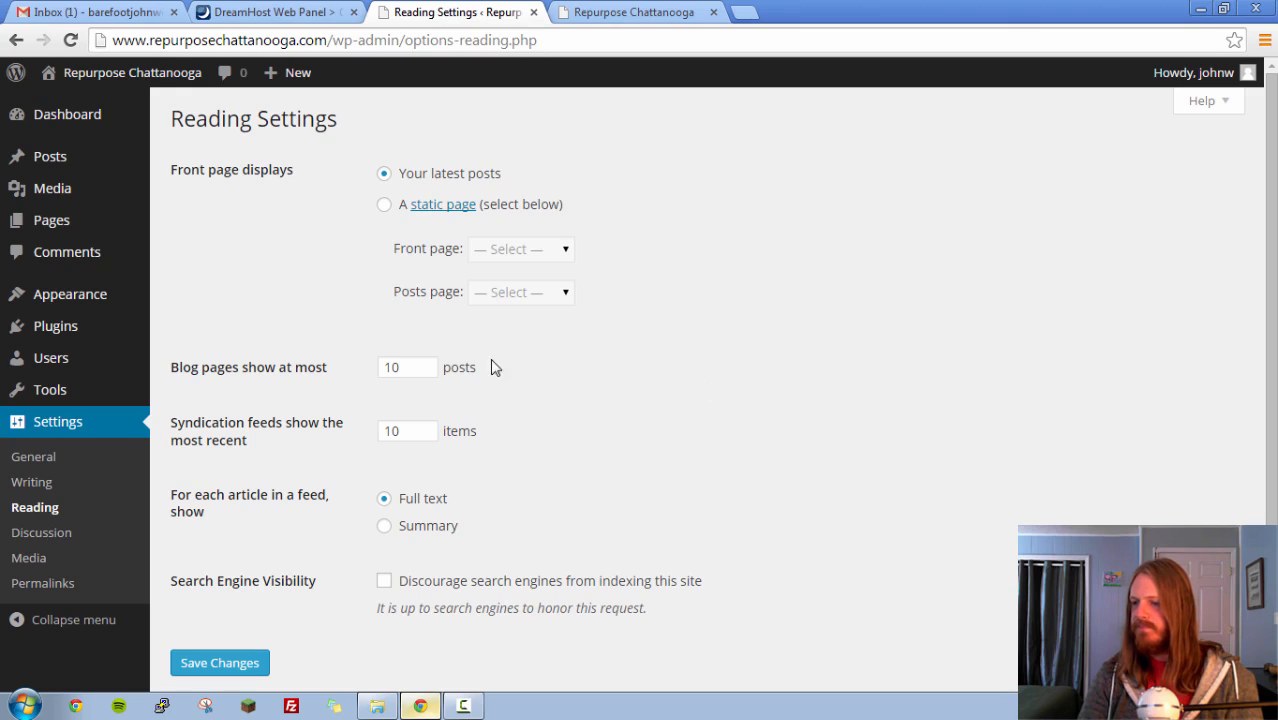
- Set the front page to display a static page, choose Sample Page, and save the Reading settings
{"action": "left_click", "coordinate": [386, 208]}
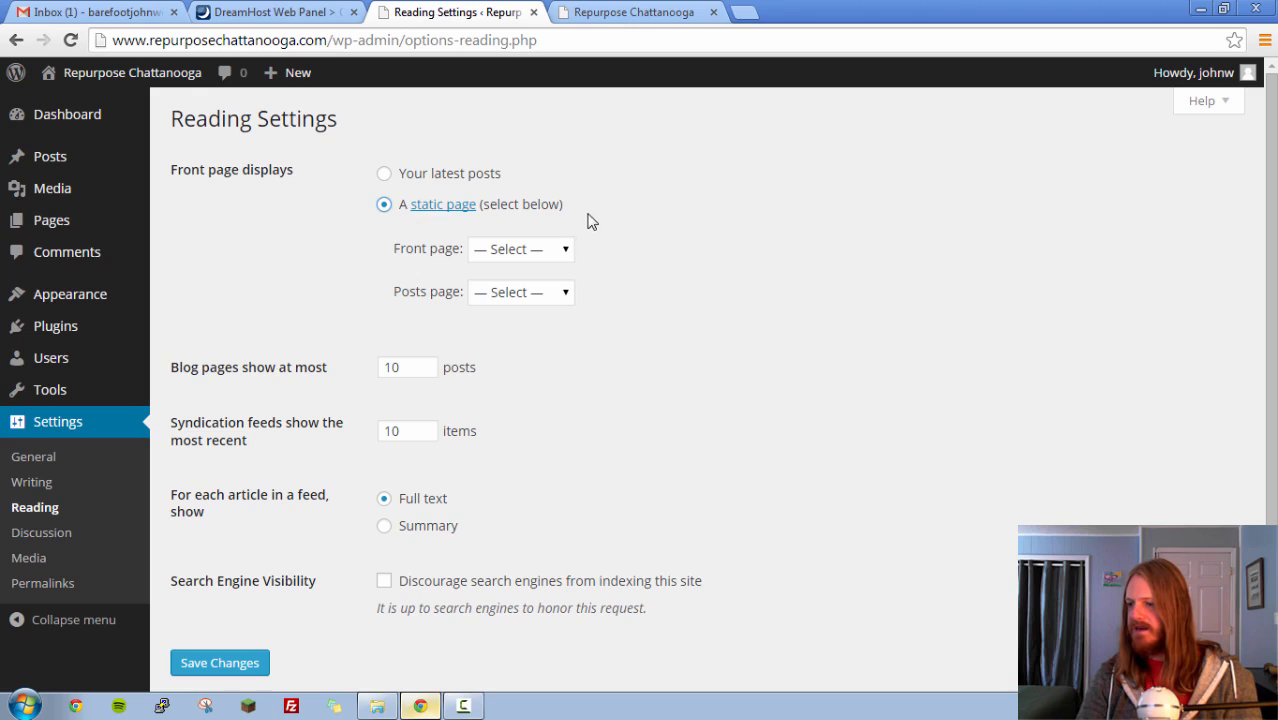
{"action": "left_click", "coordinate": [555, 249]}
{"action": "left_click", "coordinate": [530, 289]}
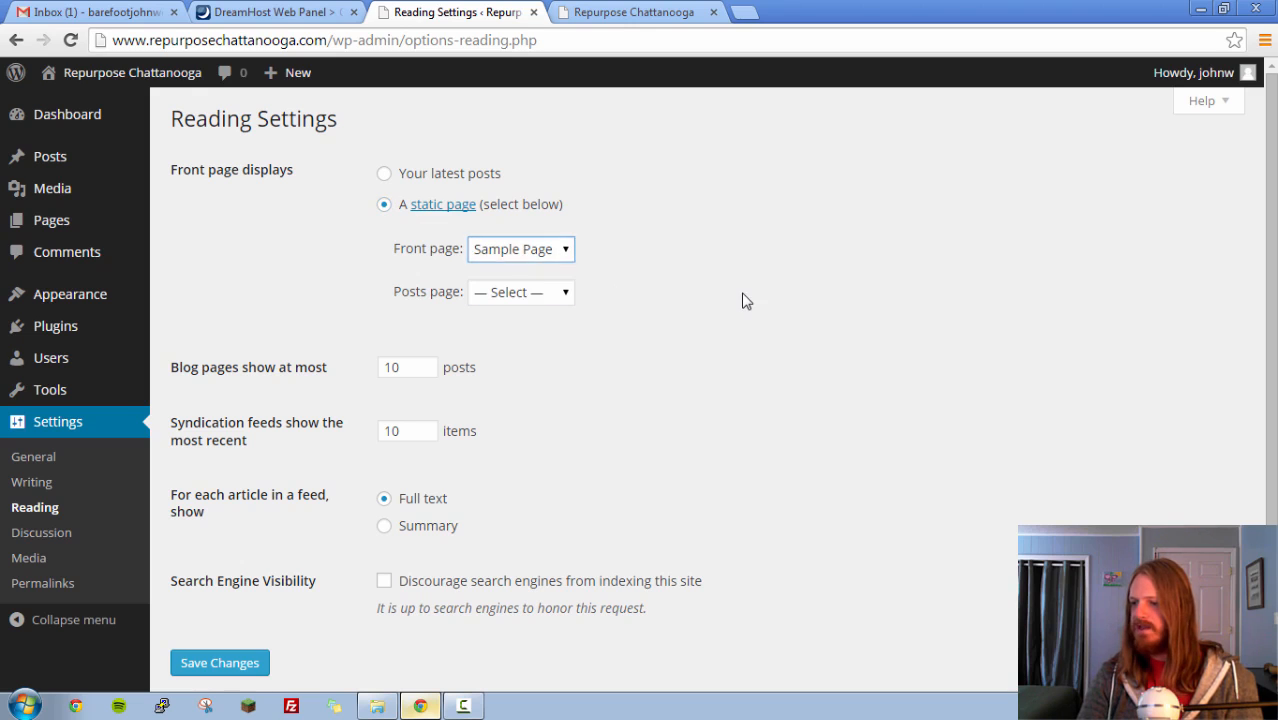
{"action": "scroll", "coordinate": [862, 486], "scroll_direction": "down", "scroll_amount": 1}
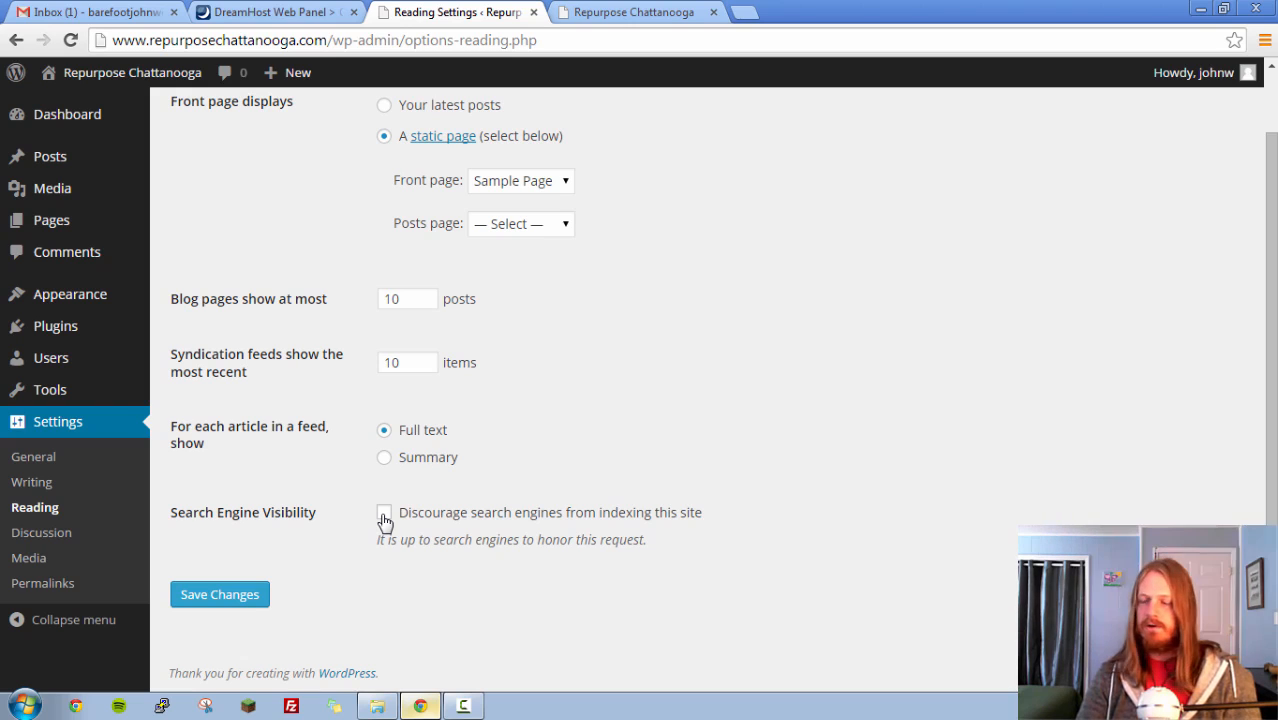
{"action": "left_click", "coordinate": [228, 596]}
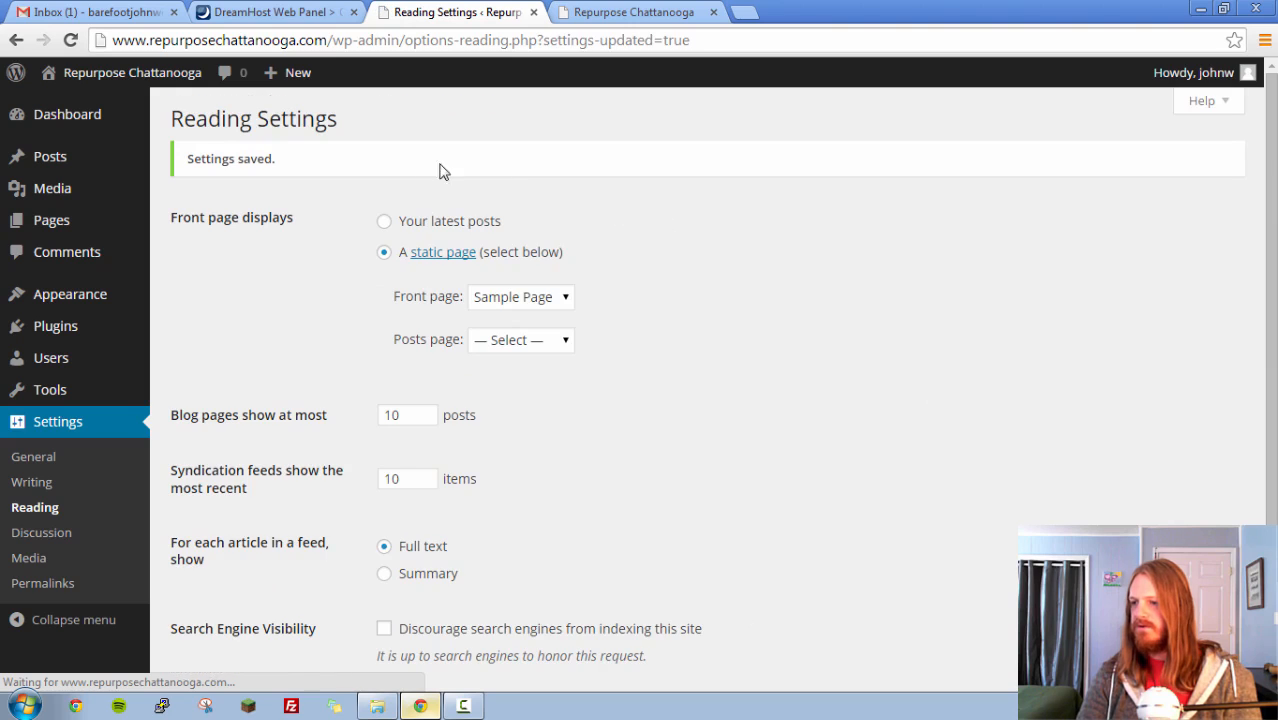
- Reload the live site and check its home page content
{"action": "left_click", "coordinate": [610, 14]}
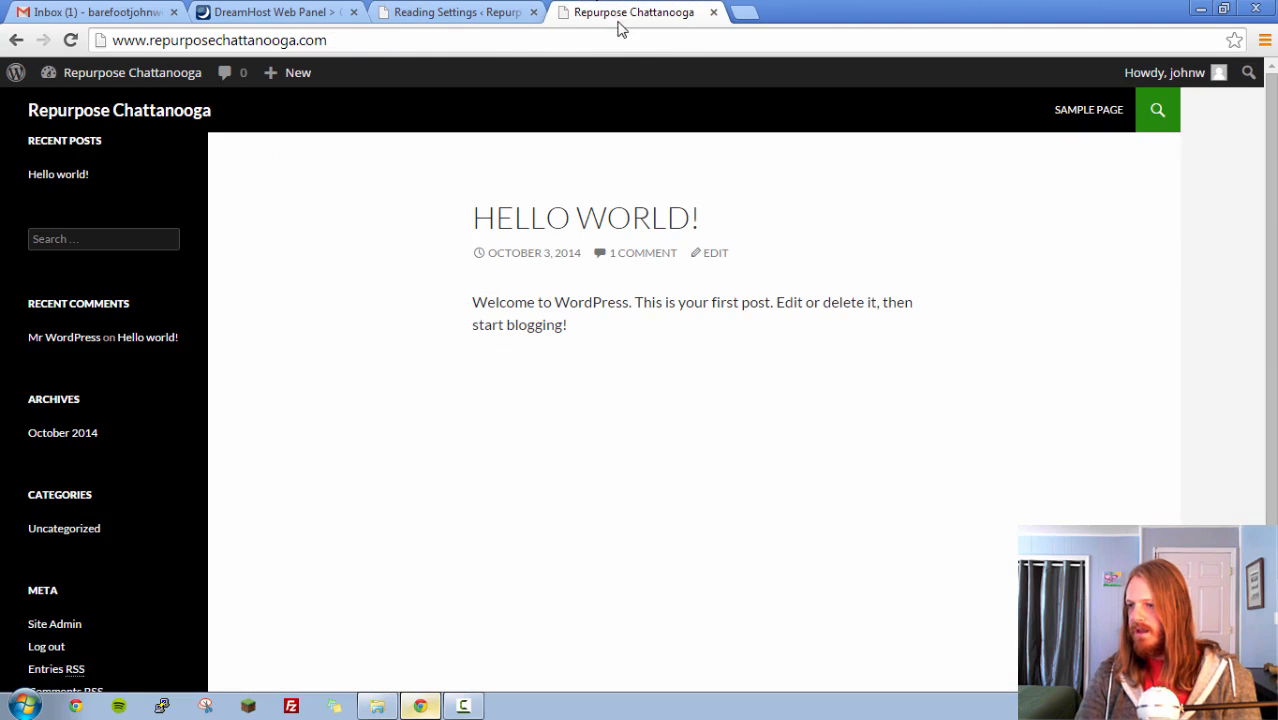
{"action": "left_click", "coordinate": [70, 40]}
{"action": "scroll", "coordinate": [978, 337], "scroll_direction": "down", "scroll_amount": 2}
{"action": "scroll", "coordinate": [826, 402], "scroll_direction": "up", "scroll_amount": 2}
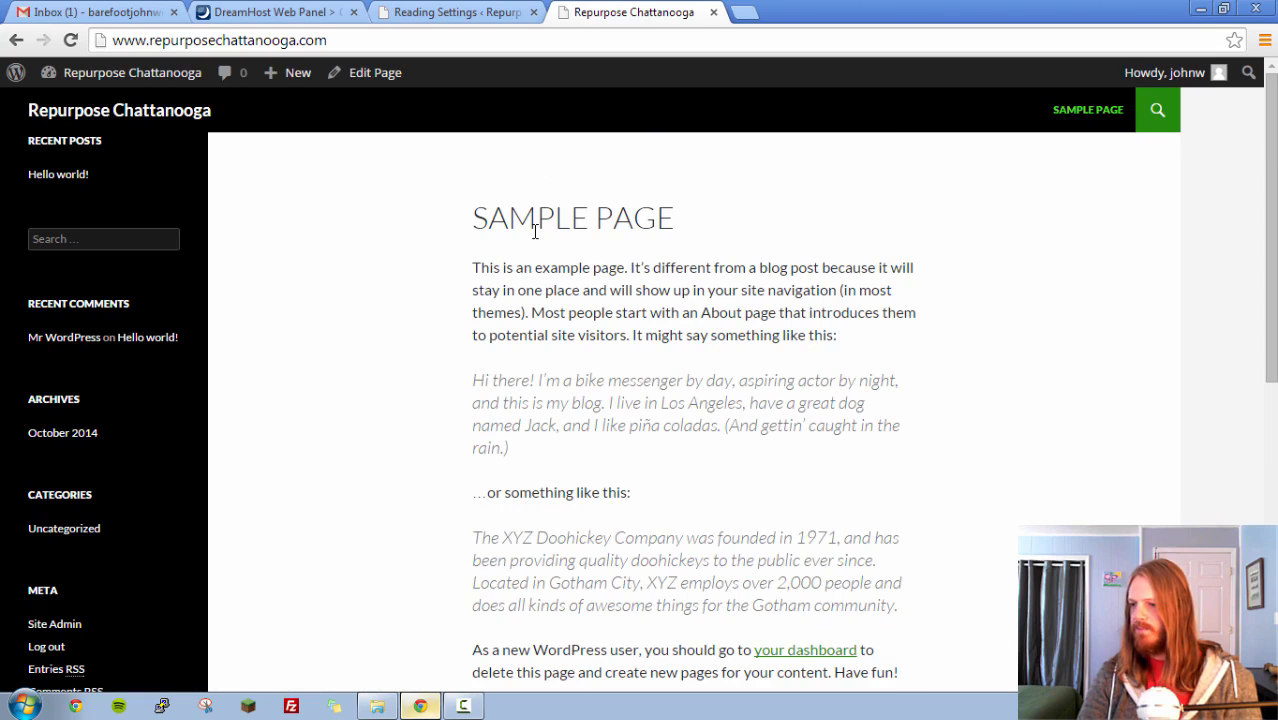
- Return to the dashboard and examine the Discussion settings, from default article options to the default avatar
{"action": "left_click", "coordinate": [468, 13]}
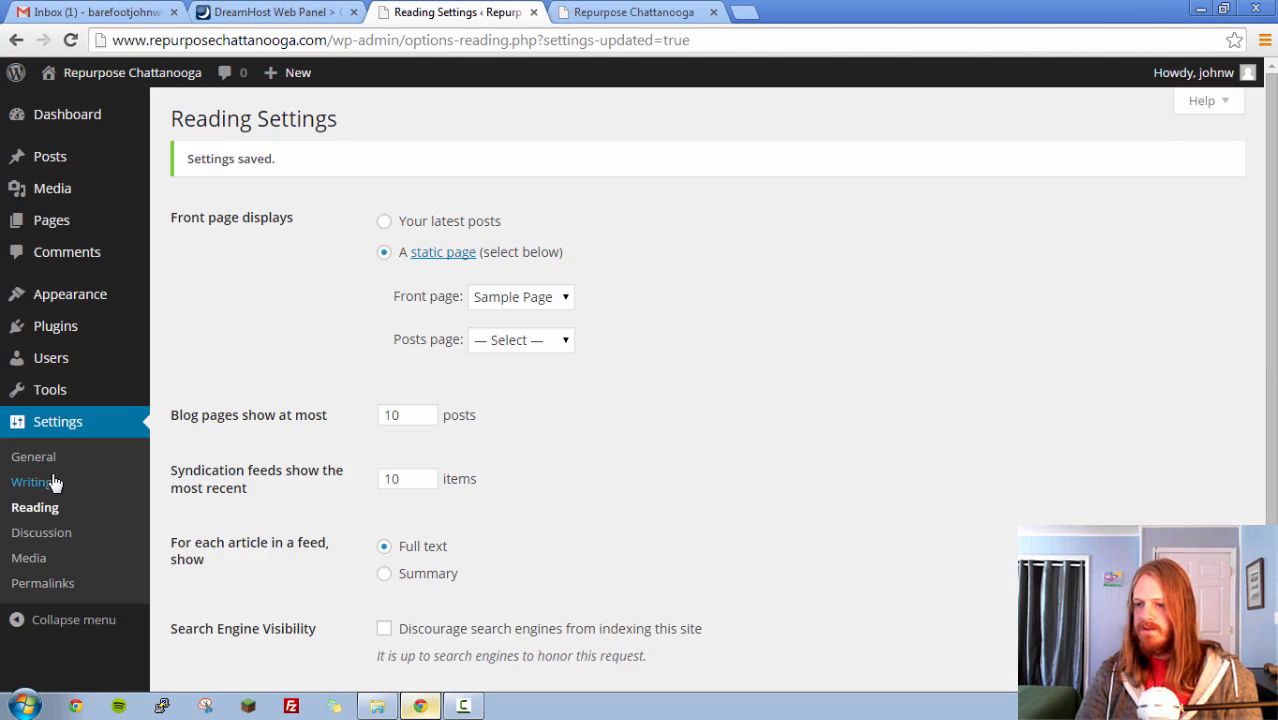
{"action": "left_click", "coordinate": [55, 532]}
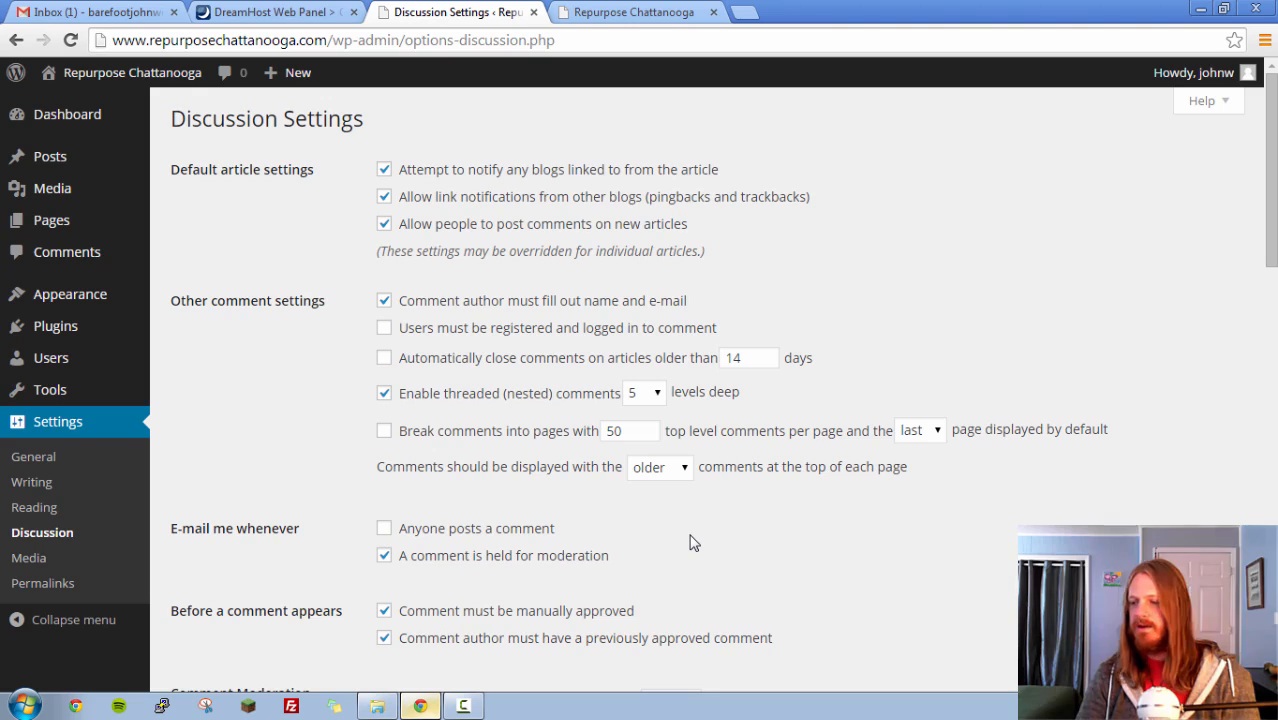
{"action": "scroll", "coordinate": [694, 541], "scroll_direction": "down", "scroll_amount": 3}
{"action": "scroll", "coordinate": [689, 521], "scroll_direction": "down", "scroll_amount": 12}
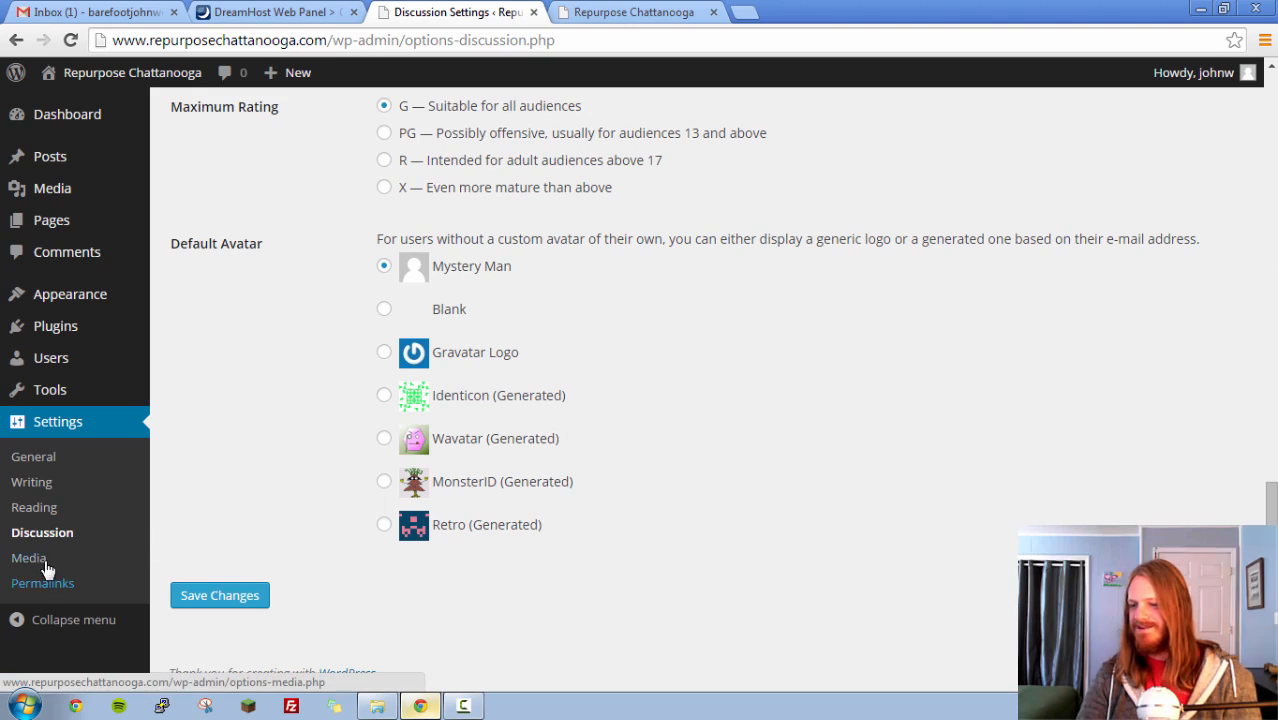
- Review the comment and avatar options in the Discussion settings again, and open the Media settings to examine the image sizes
{"action": "scroll", "coordinate": [645, 516], "scroll_direction": "up", "scroll_amount": 15}
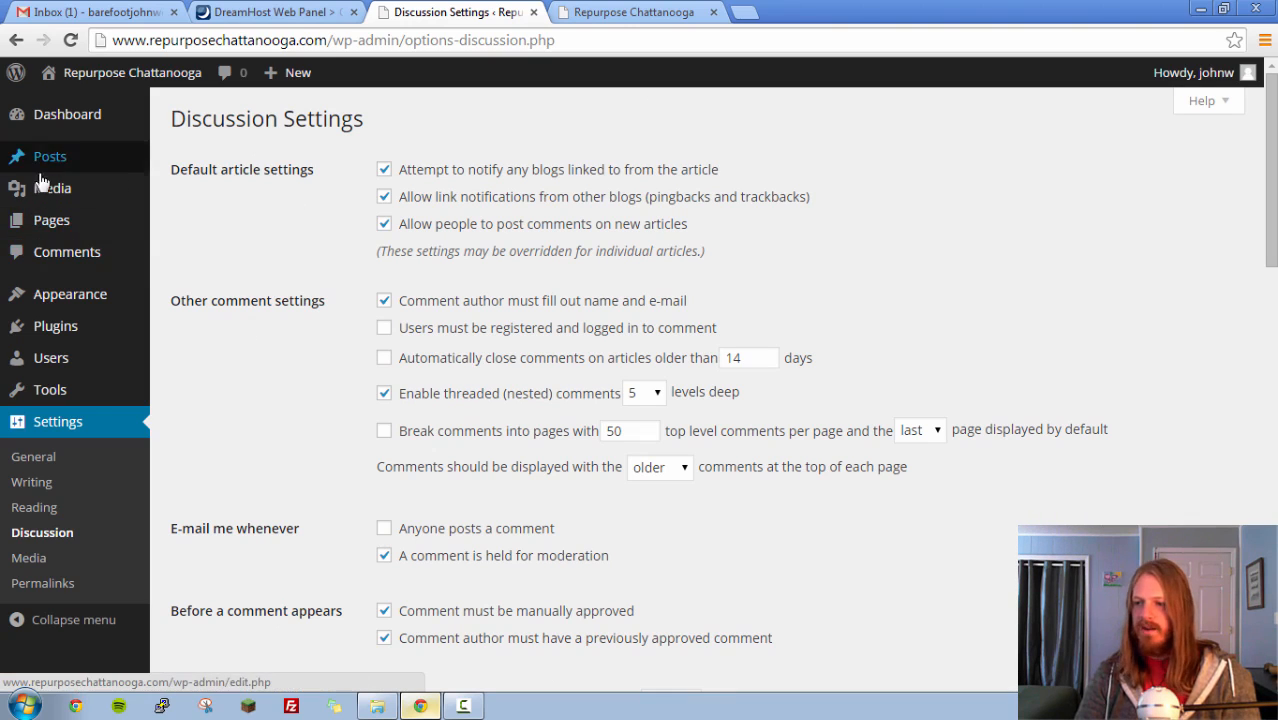
{"action": "mouse_move", "coordinate": [69, 173]}
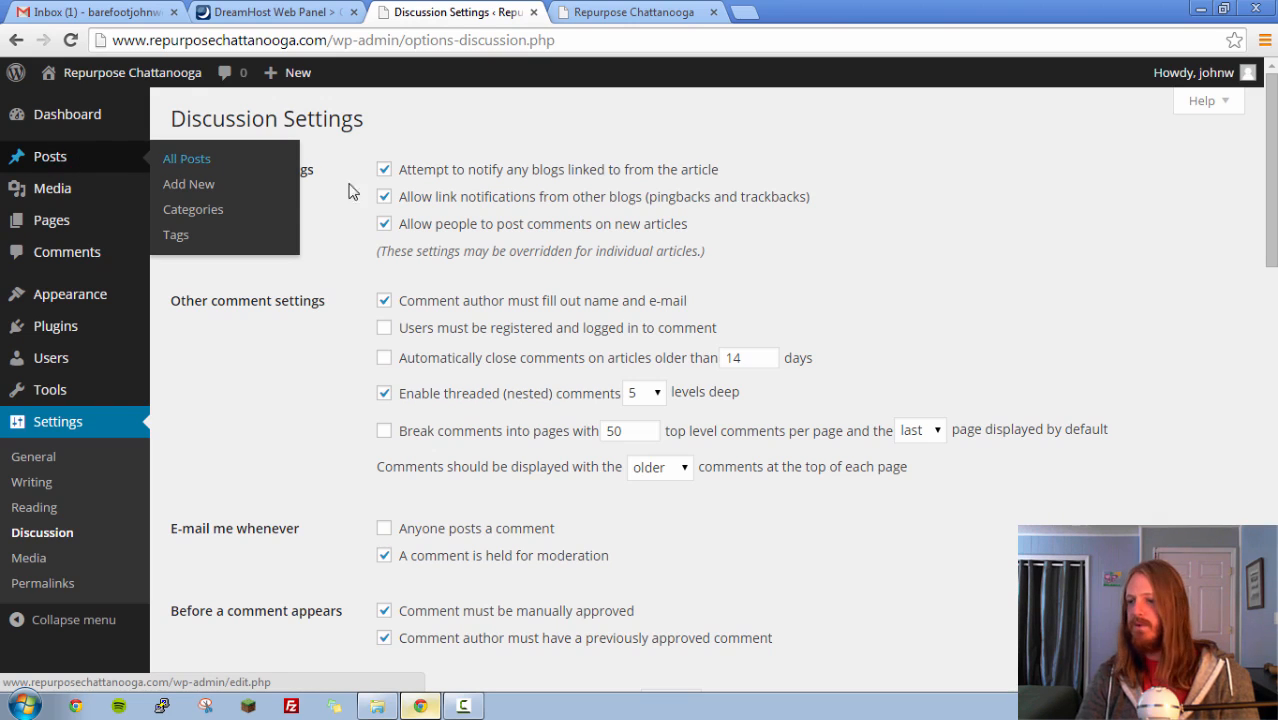
{"action": "scroll", "coordinate": [414, 323], "scroll_direction": "down", "scroll_amount": 2}
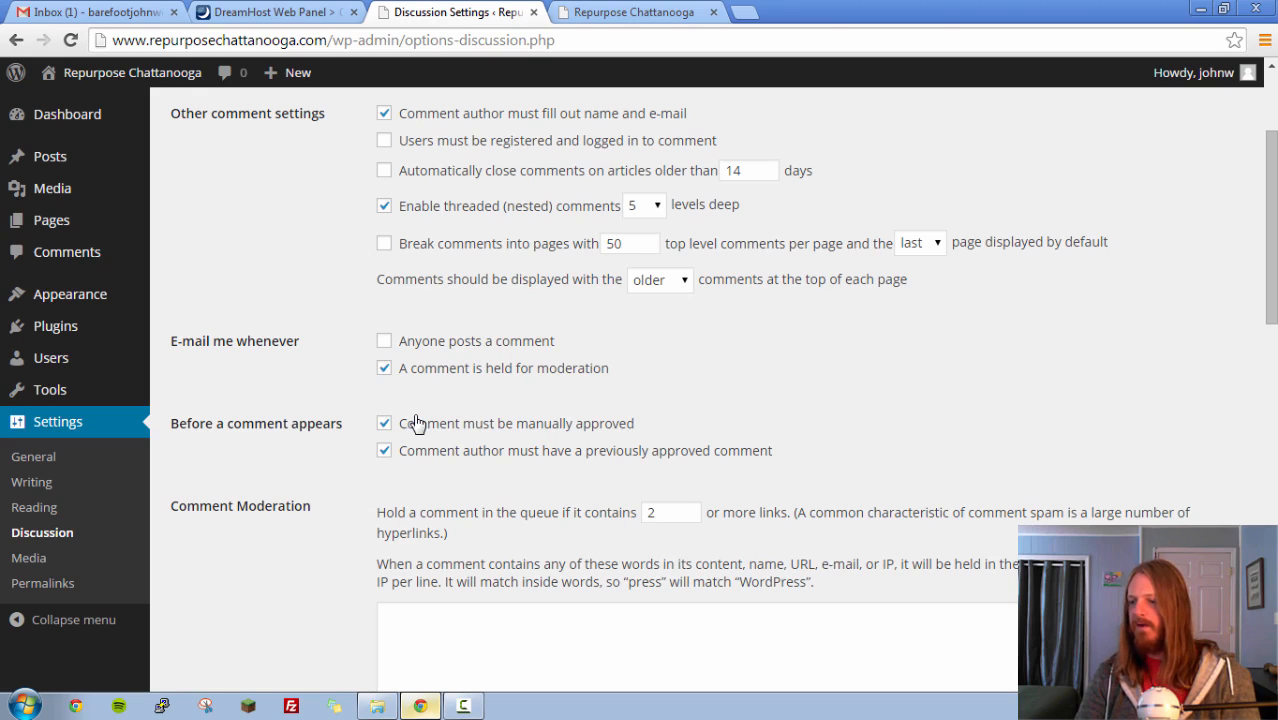
{"action": "scroll", "coordinate": [415, 418], "scroll_direction": "up", "scroll_amount": 2}
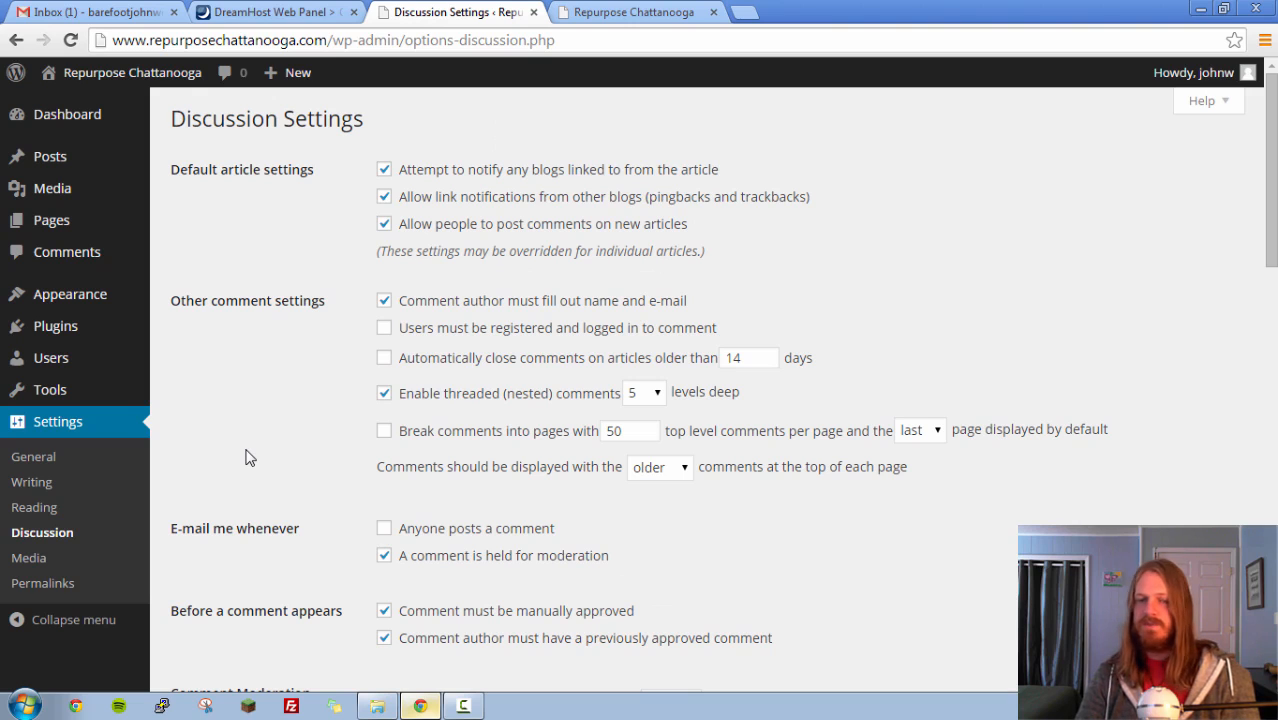
{"action": "scroll", "coordinate": [250, 460], "scroll_direction": "down", "scroll_amount": 14}
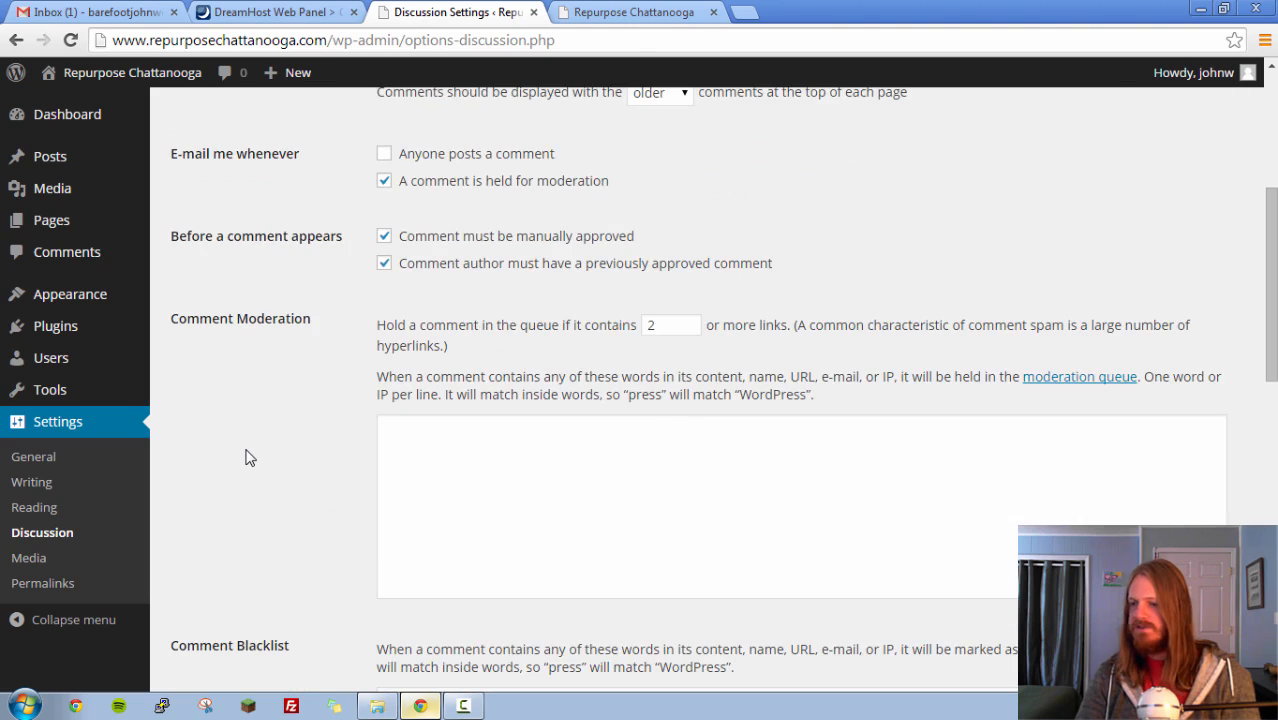
{"action": "left_click", "coordinate": [36, 562]}
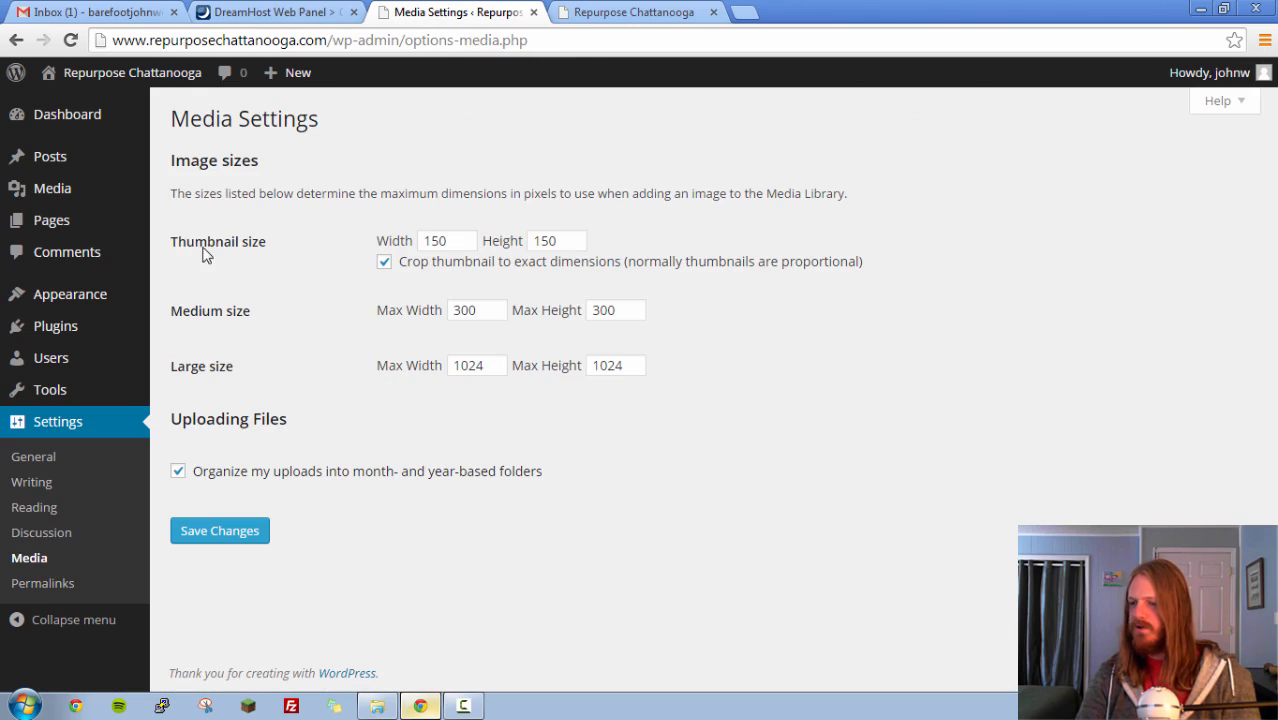
{"action": "mouse_move", "coordinate": [76, 199]}
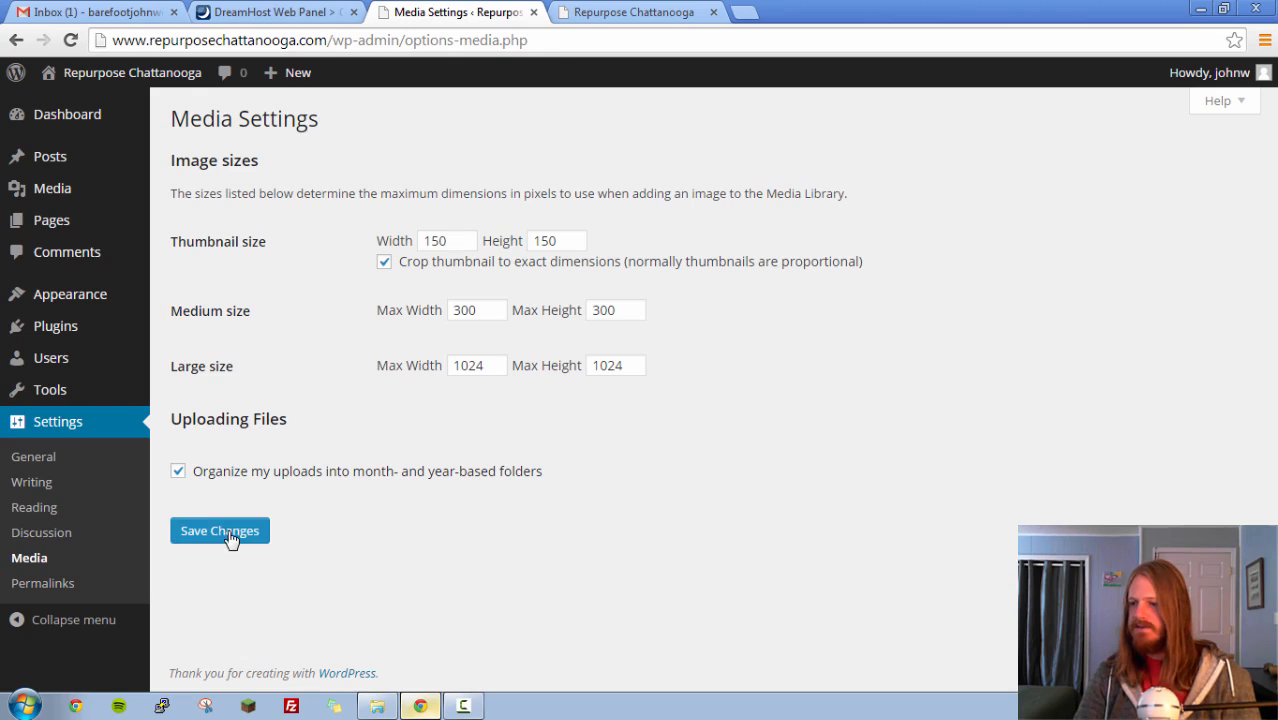
- Open the Permalink settings and check the URL format of the "Hello world!" post on the live site
{"action": "left_click", "coordinate": [40, 590]}
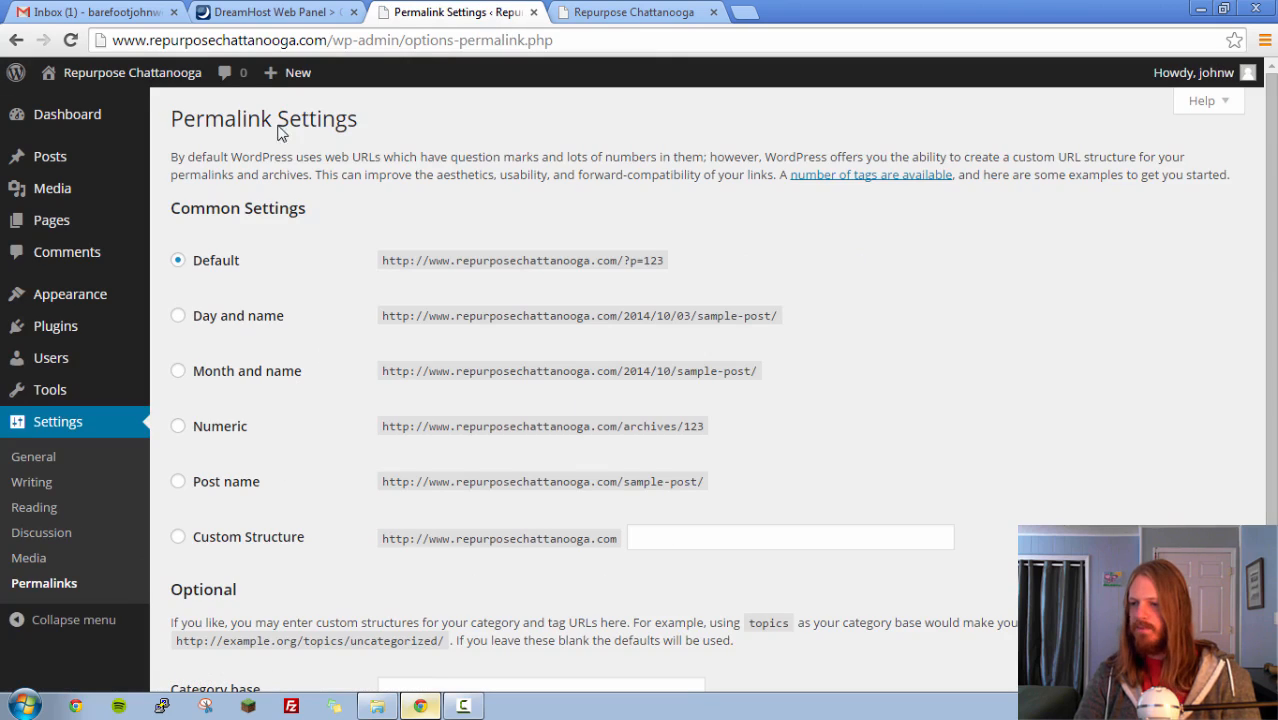
{"action": "left_click", "coordinate": [633, 14]}
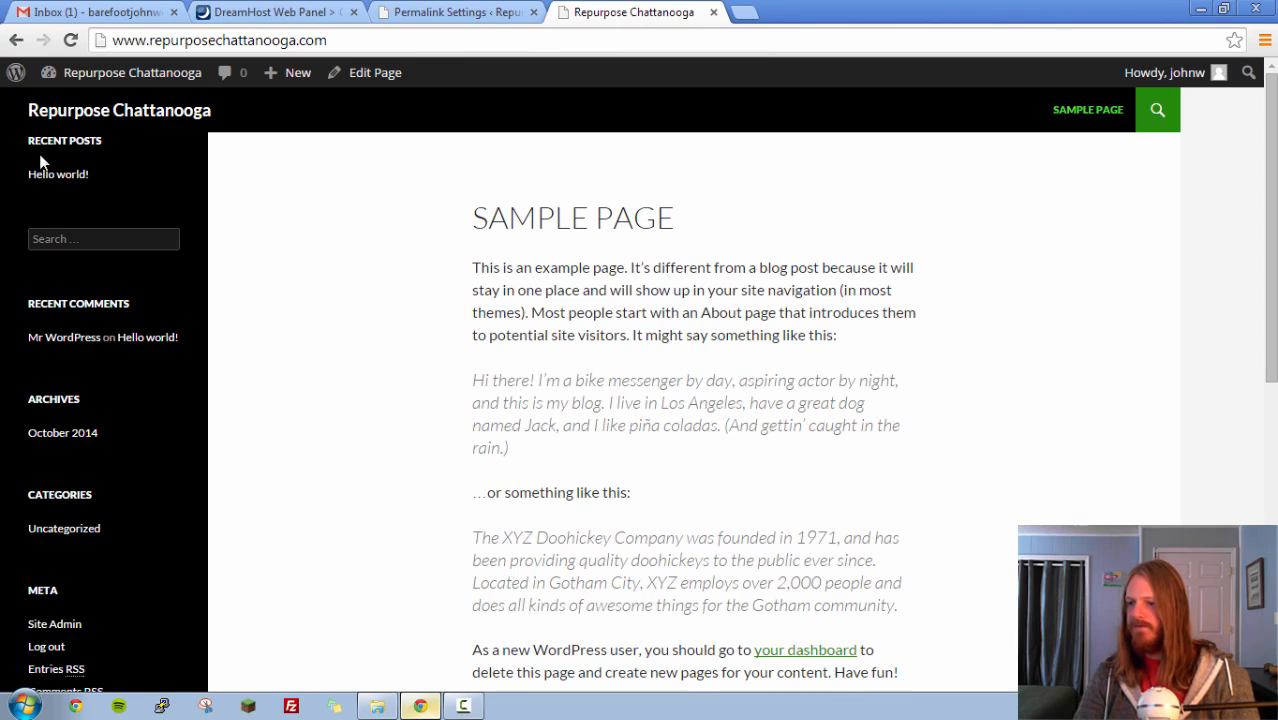
{"action": "left_click", "coordinate": [60, 177]}
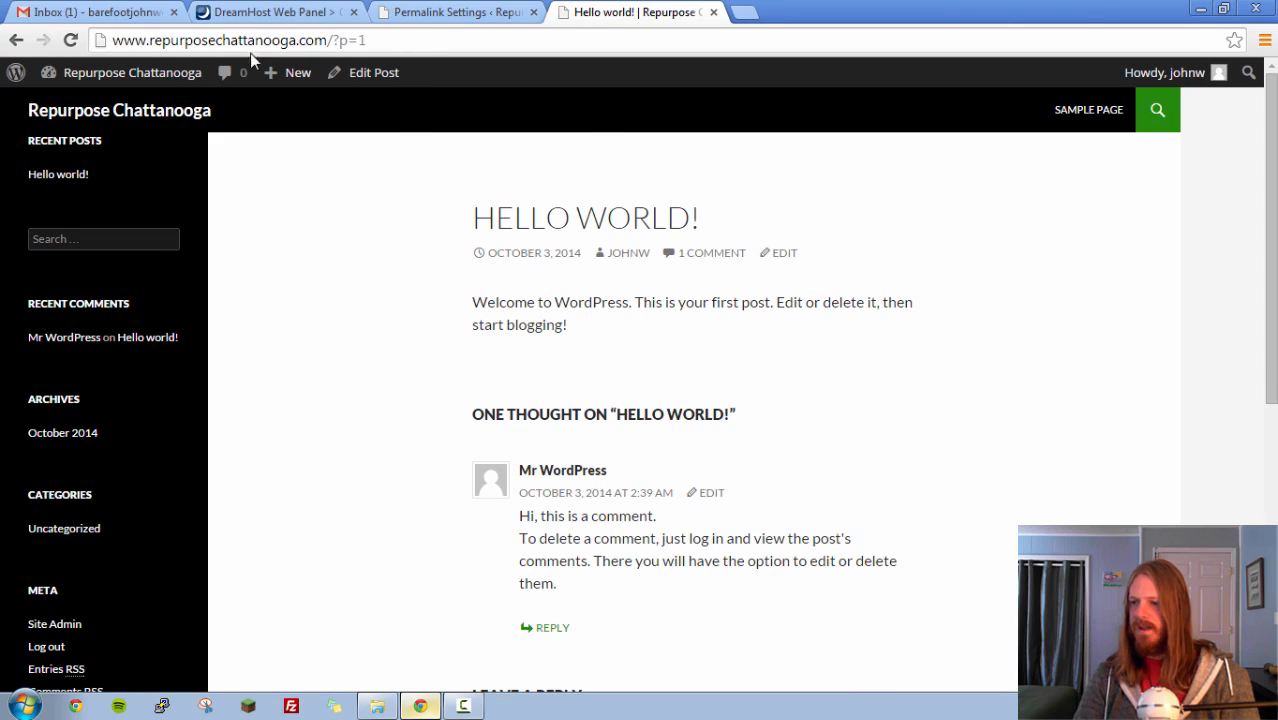
{"action": "left_click", "coordinate": [382, 40]}
{"action": "left_click", "coordinate": [395, 40]}
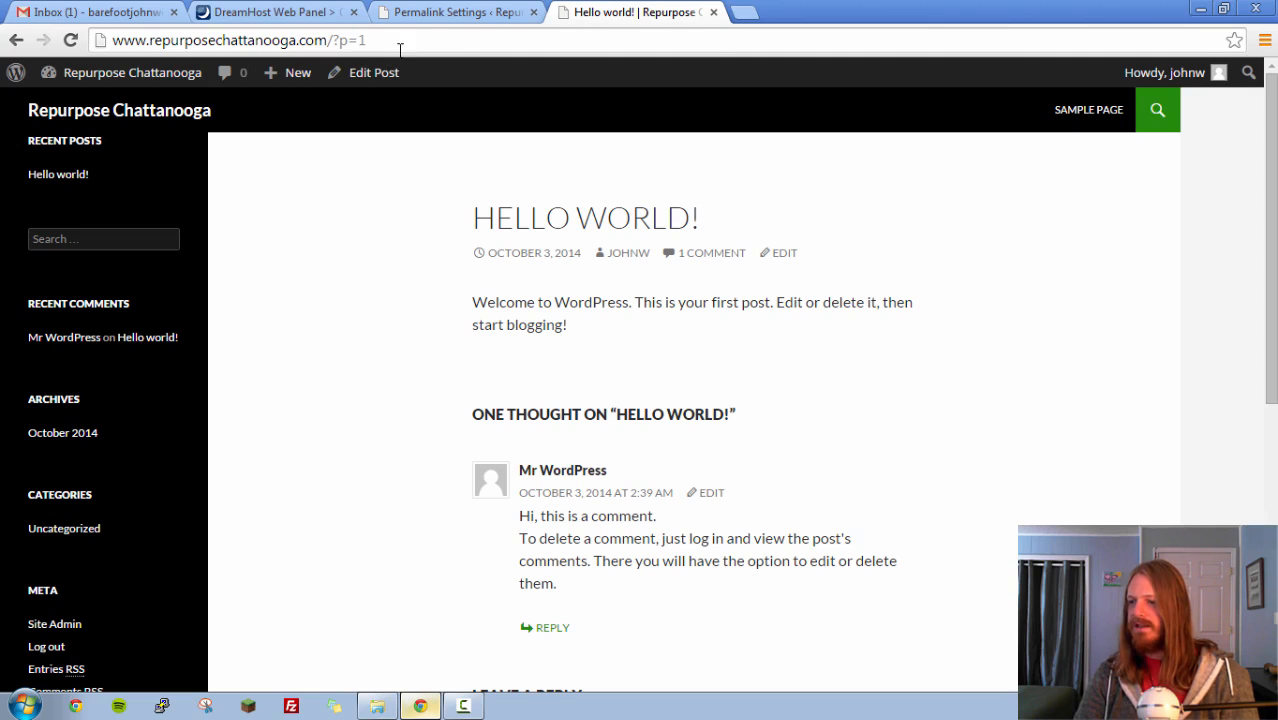
- Set the permalink structure to Post name, compare it with the live post's URL, and save the Permalink settings
{"action": "left_click", "coordinate": [462, 14]}
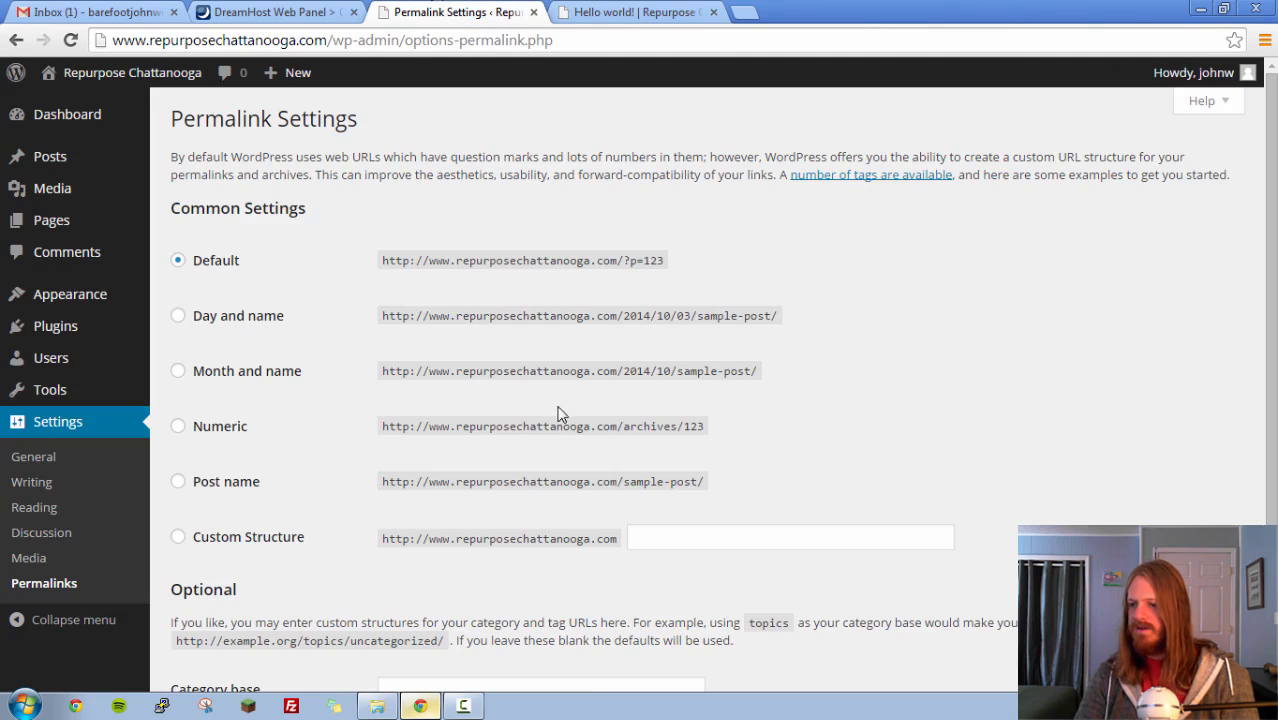
{"action": "left_click", "coordinate": [179, 484]}
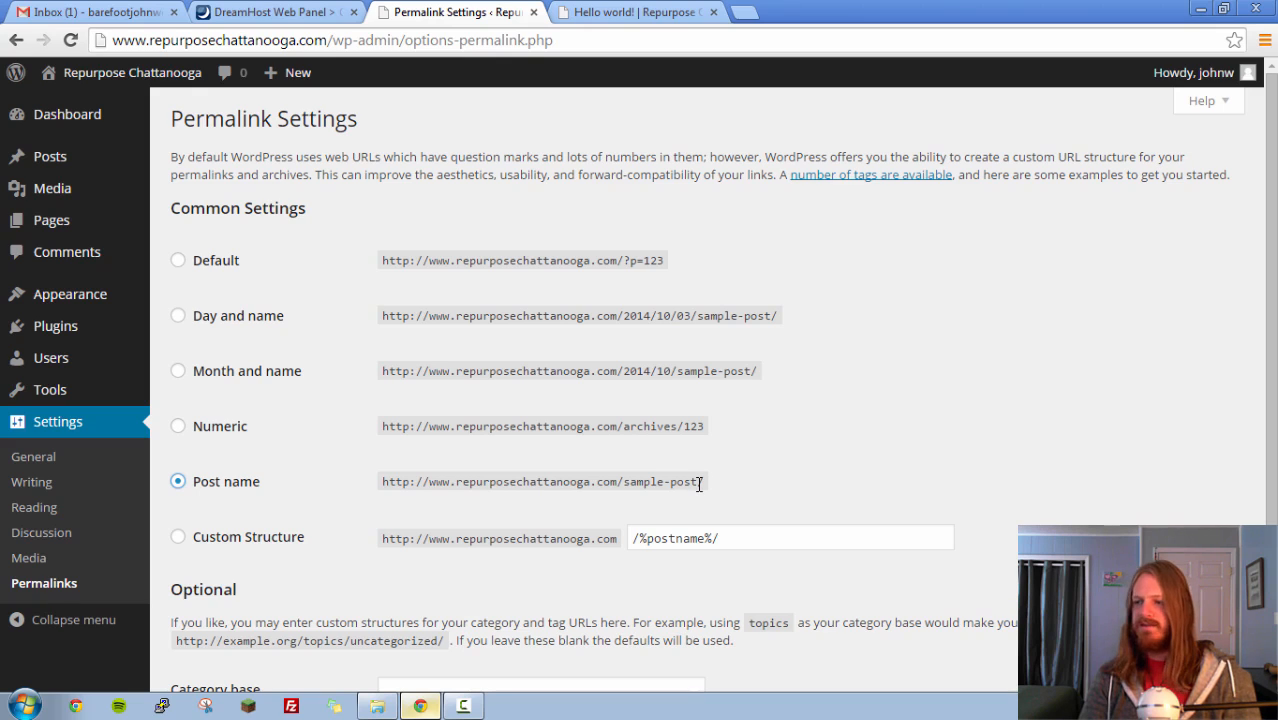
{"action": "left_click", "coordinate": [640, 12]}
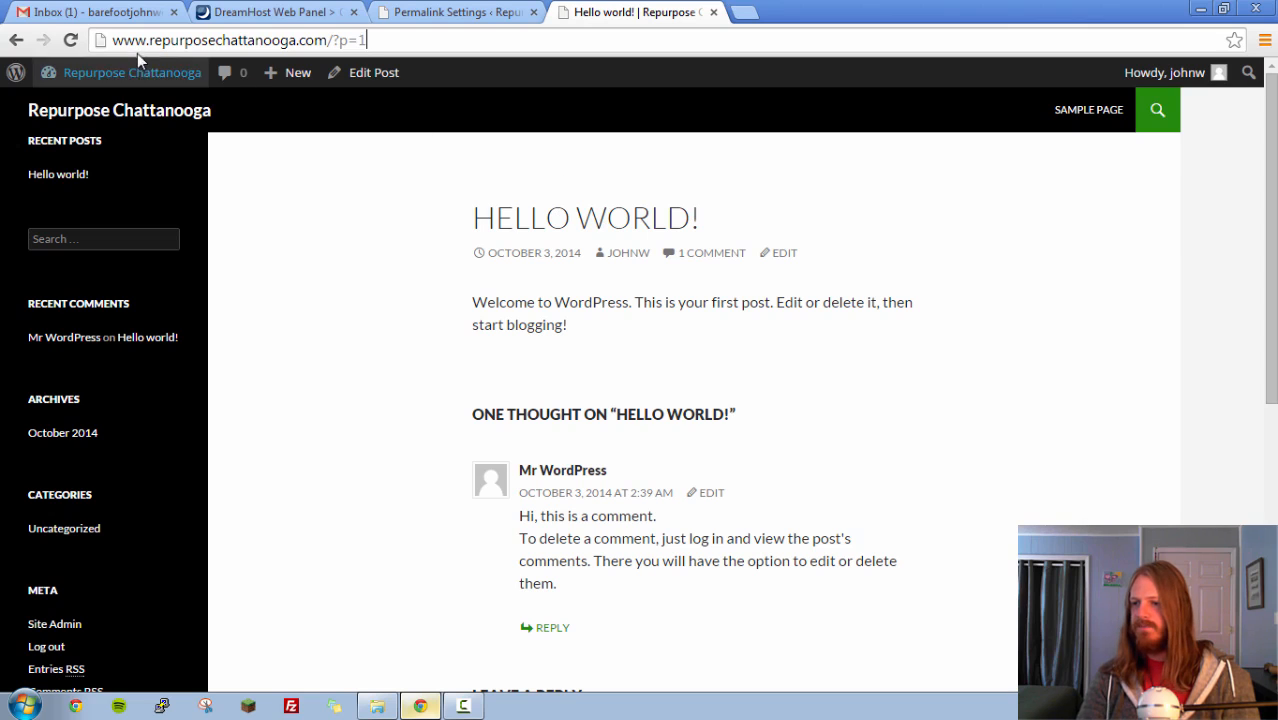
{"action": "left_click", "coordinate": [385, 11]}
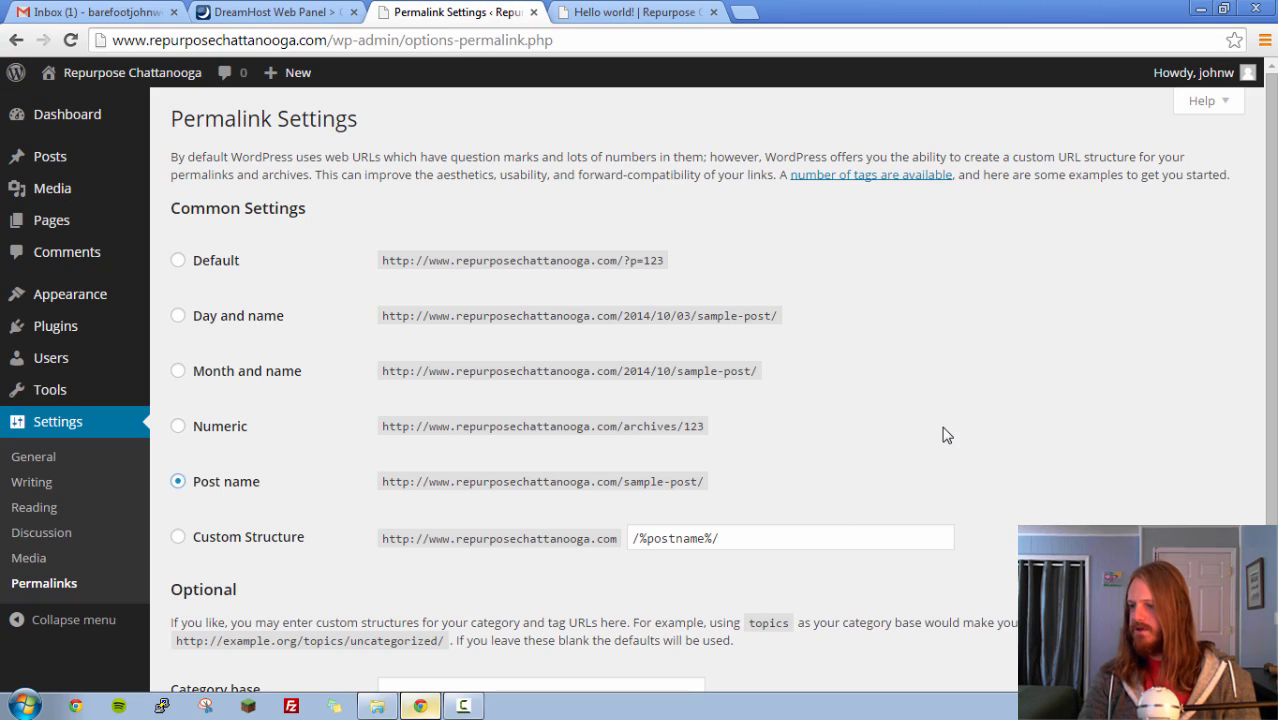
{"action": "scroll", "coordinate": [357, 508], "scroll_direction": "down", "scroll_amount": 2}
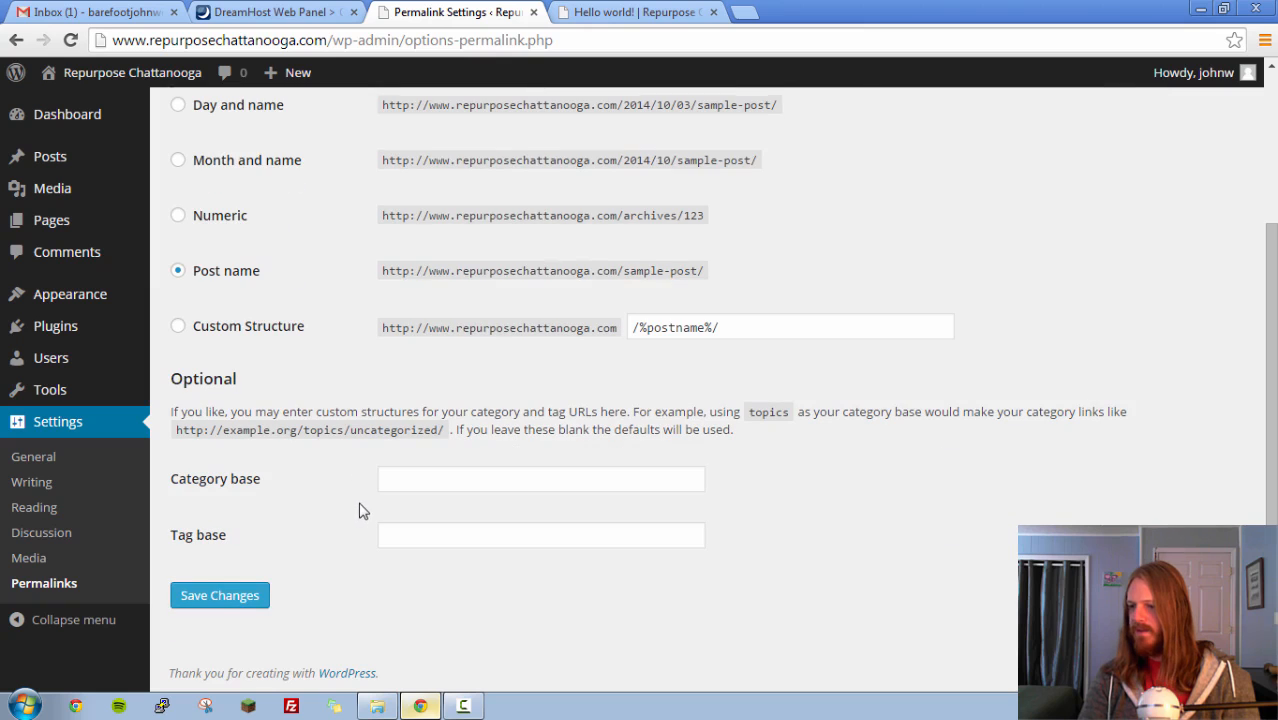
{"action": "left_click", "coordinate": [220, 596]}
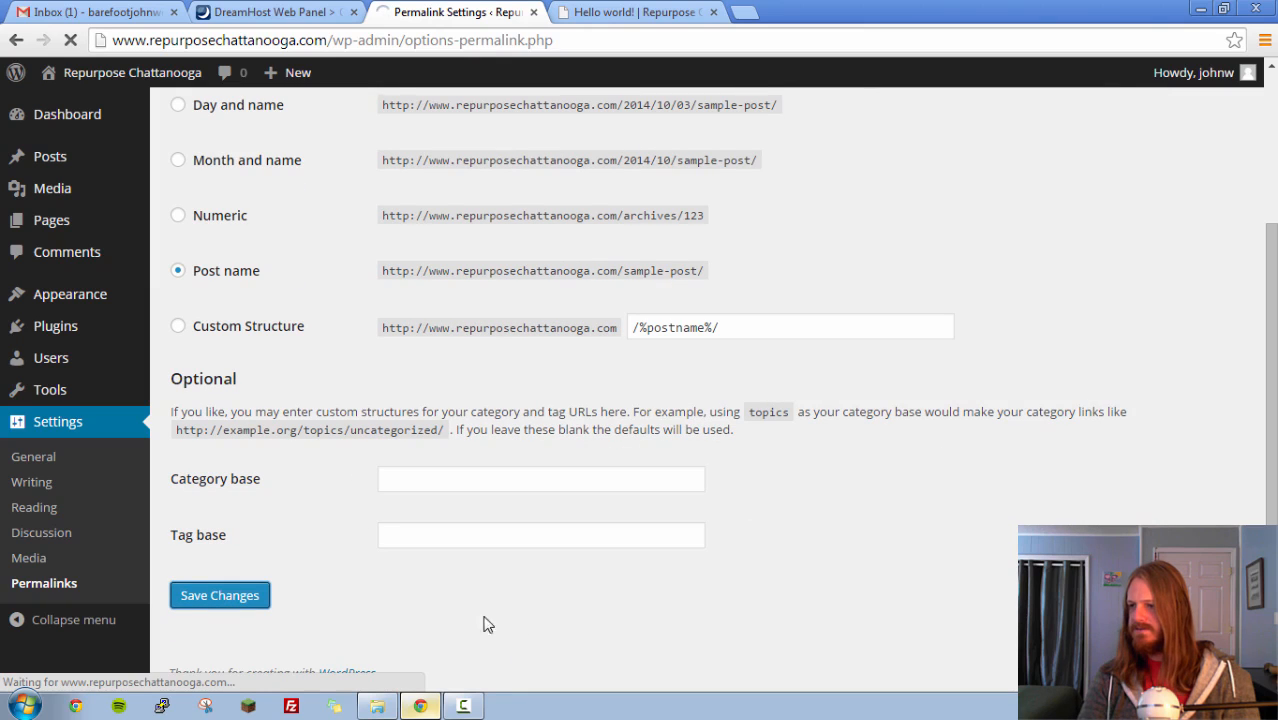
- Reload the "Hello world!" post on the live site to check its URL, and return to the Permalink settings
{"action": "left_click", "coordinate": [613, 11]}
{"action": "key", "text": "Return"}
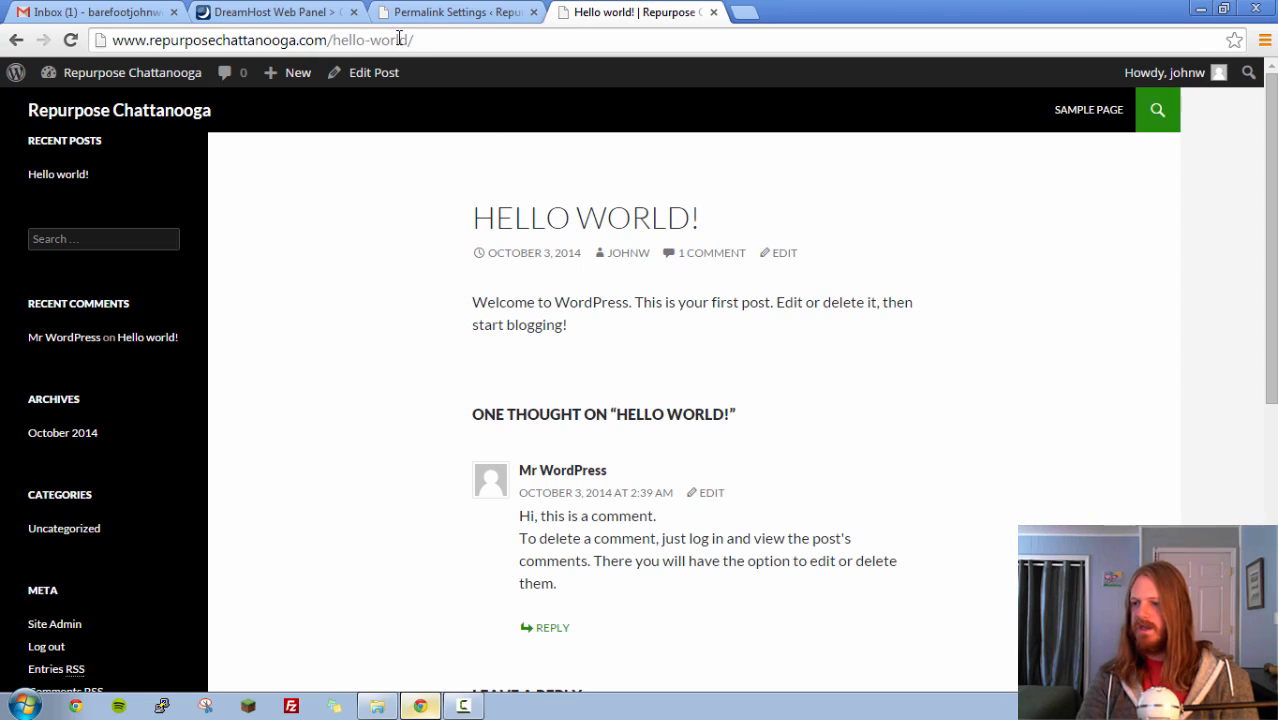
{"action": "left_click", "coordinate": [446, 14]}
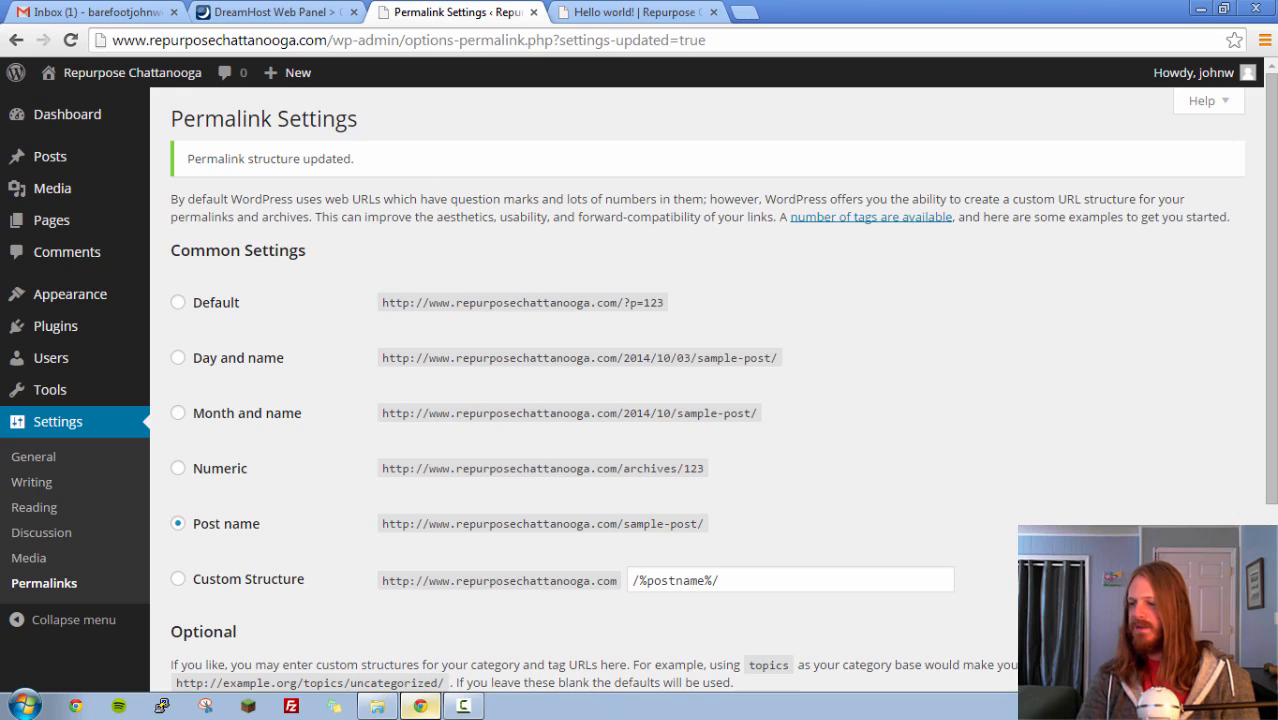